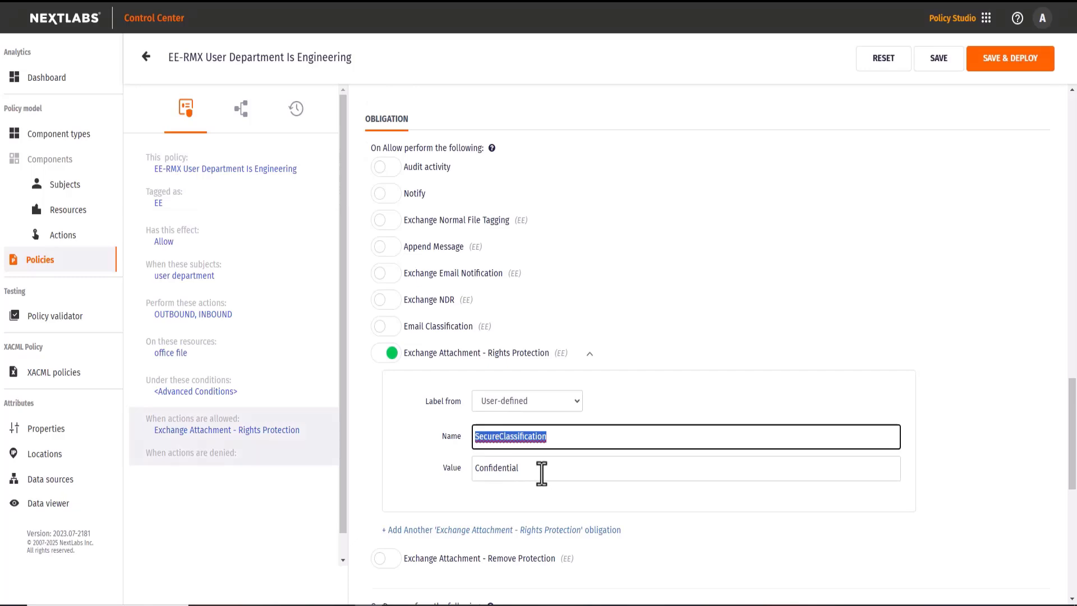
Check the Confidential value of the rights protection obligation, and save and deploy the policy for the Engineering user department
click(535, 475)
drag(534, 469, 458, 475)
click(780, 394)
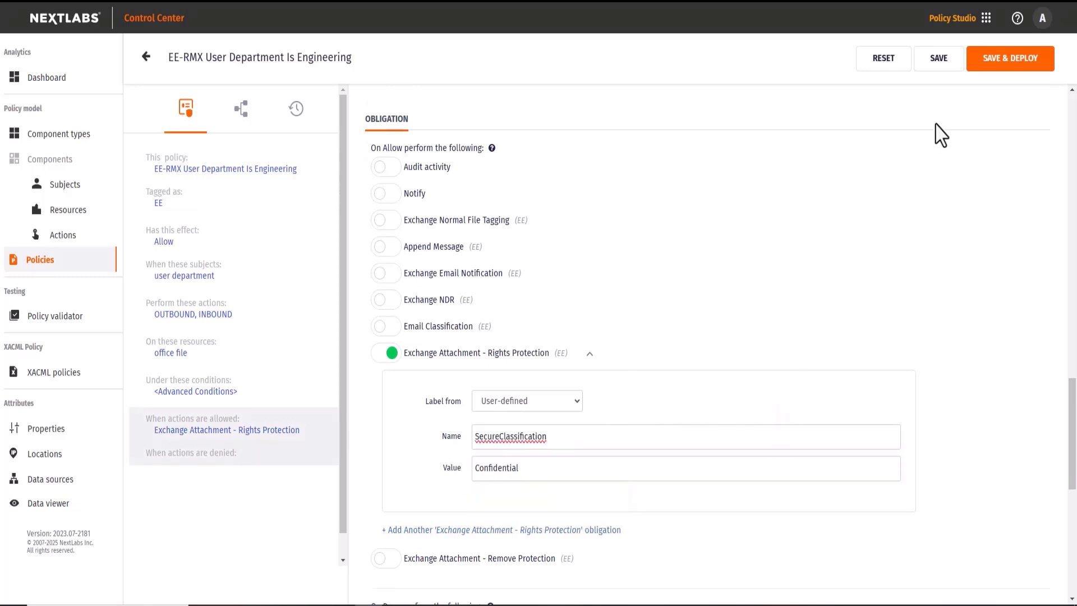
click(1010, 58)
click(645, 347)
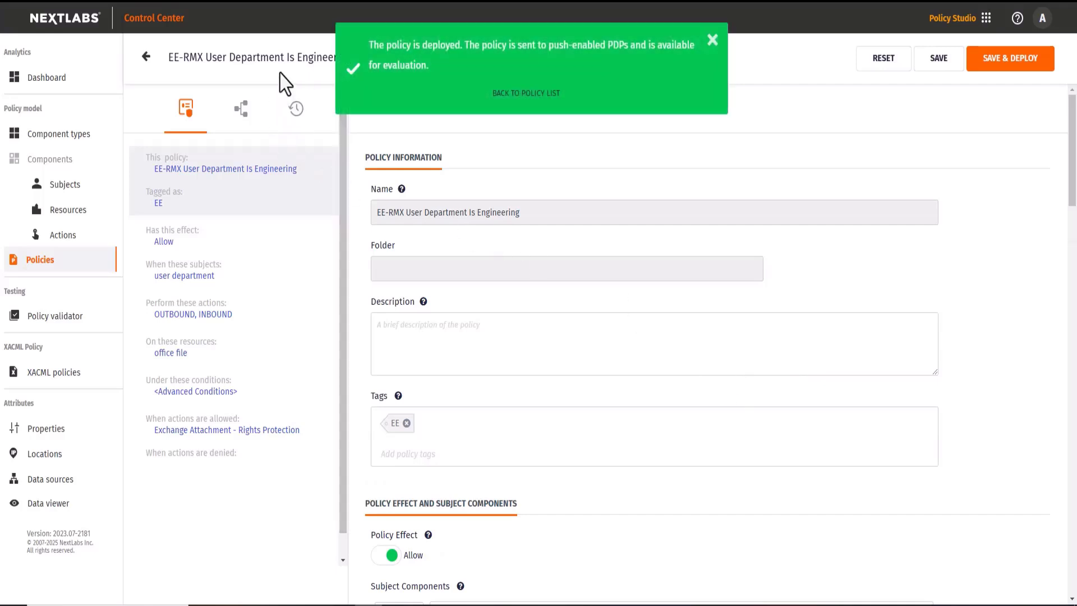
Switch to the sender's Mail account and address the draft to the recipient, picking the matching contact suggestion
click(1059, 19)
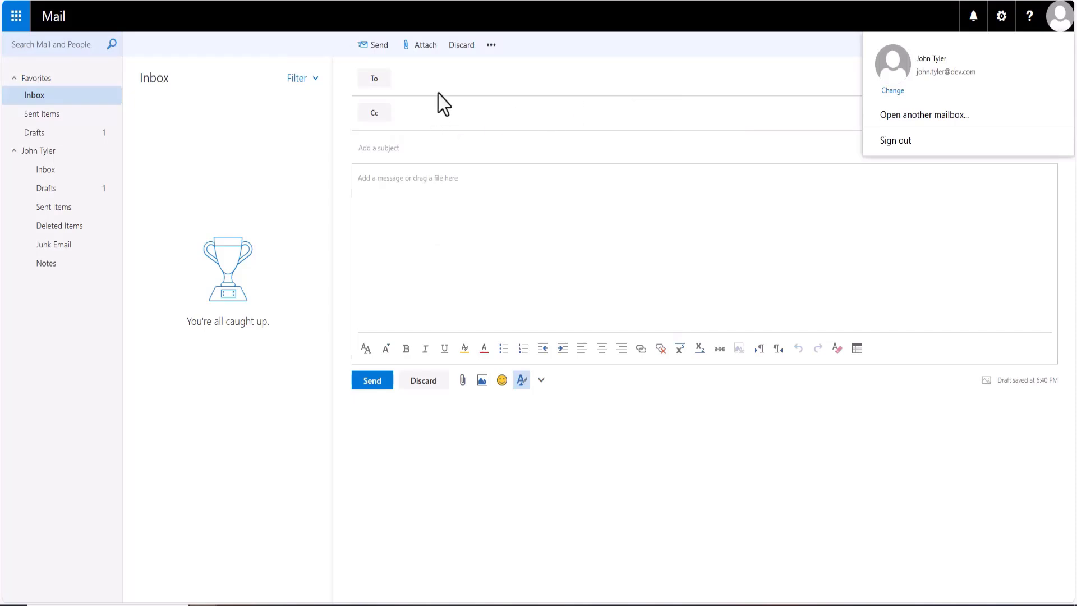
click(441, 80)
text(jam)
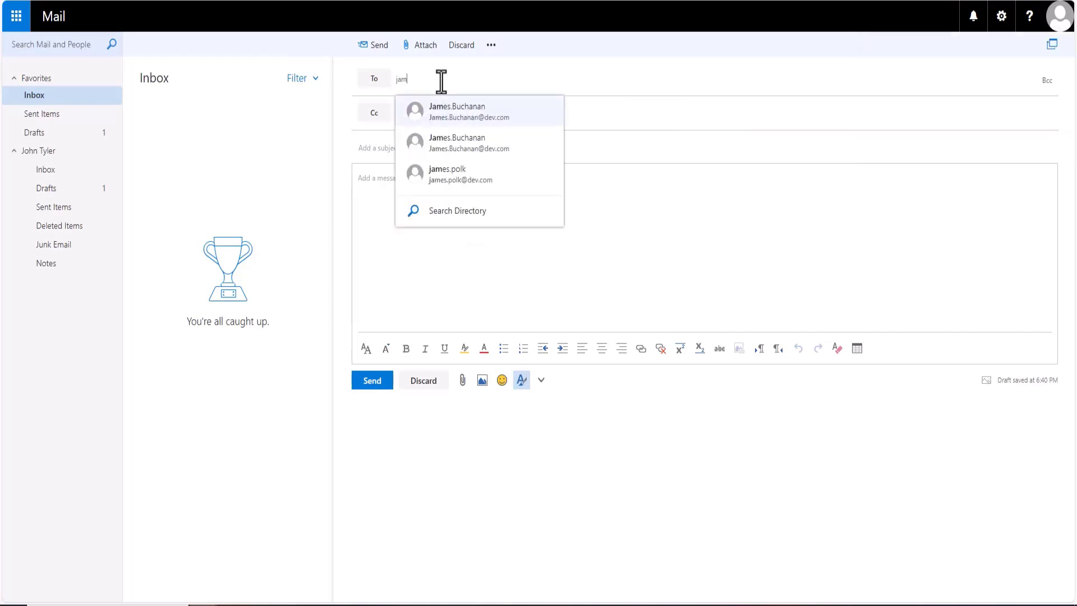
text(e)
click(449, 175)
Give the email the subject "Protect file" and the message body "Hi" followed by "Protect file"
click(419, 147)
text(Pro)
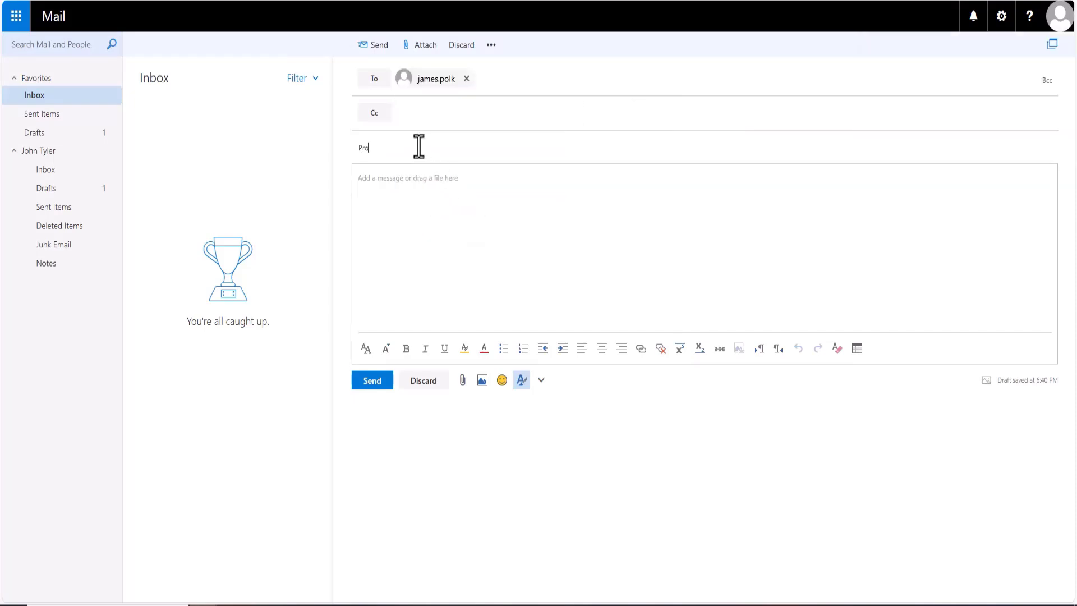
text(tect file)
click(428, 231)
text(Hi)
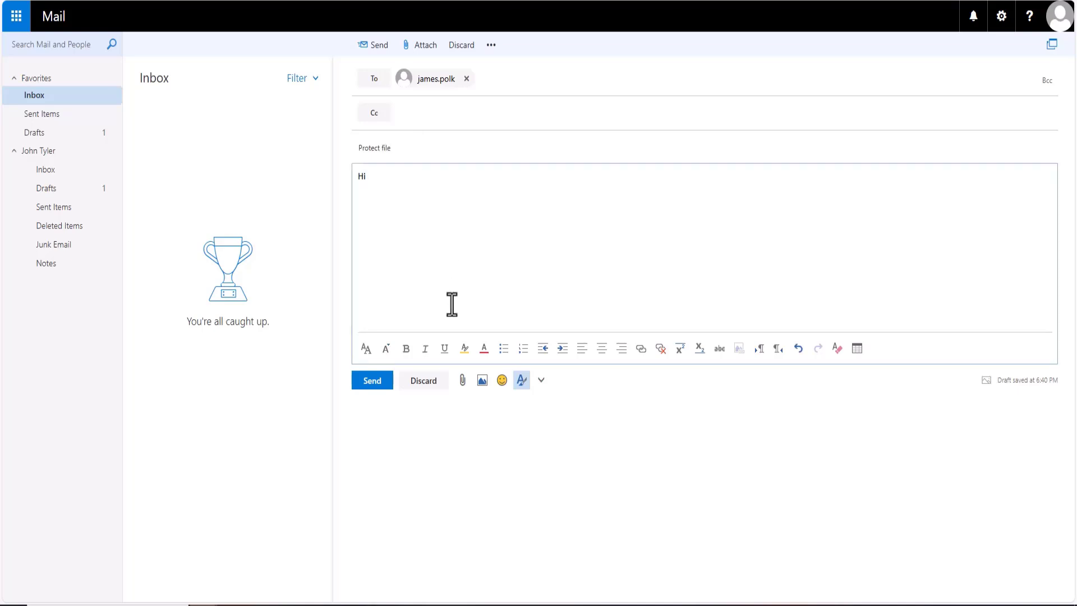
key(Return)
key(Return)
text(Protect file)
Attach My Document.docx and My Presentation.pptx from the Attachment folder to the email and send it
mouse_move(231, 603)
click(277, 588)
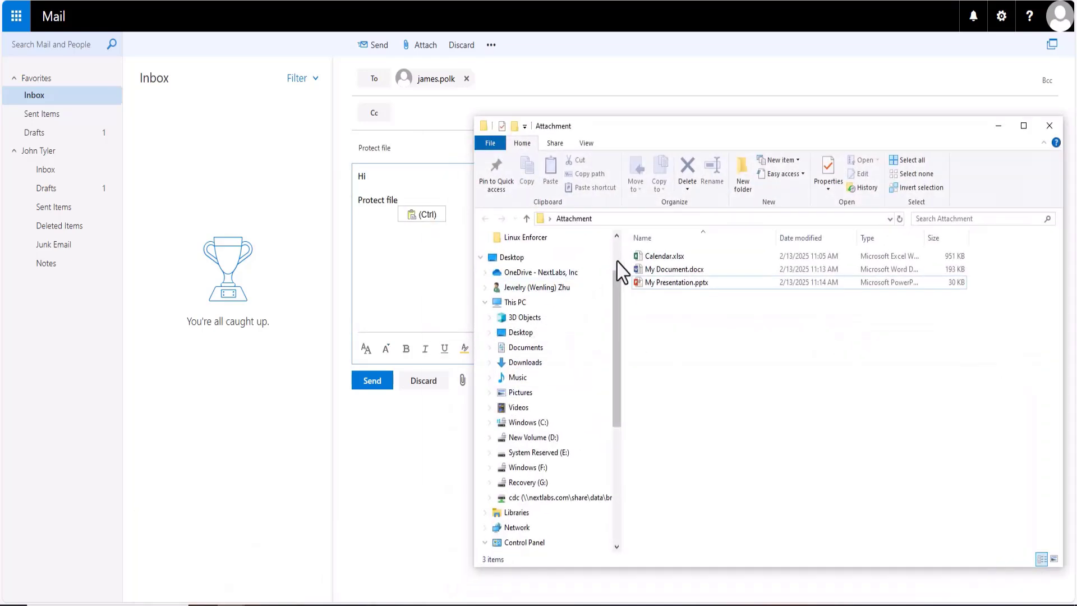
drag(620, 269, 460, 252)
click(665, 282)
drag(665, 304, 426, 309)
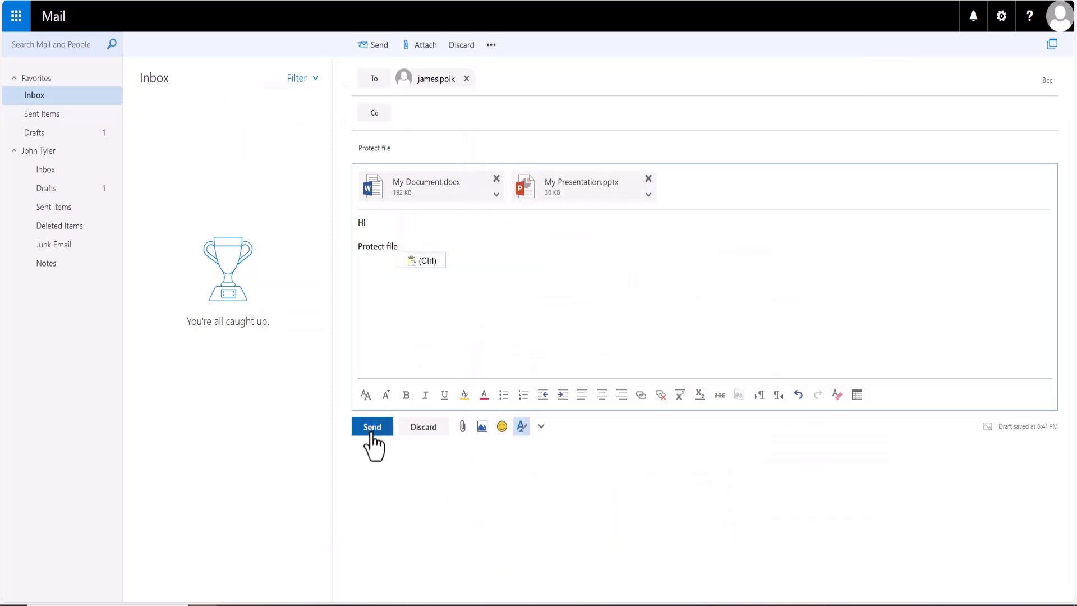
click(371, 432)
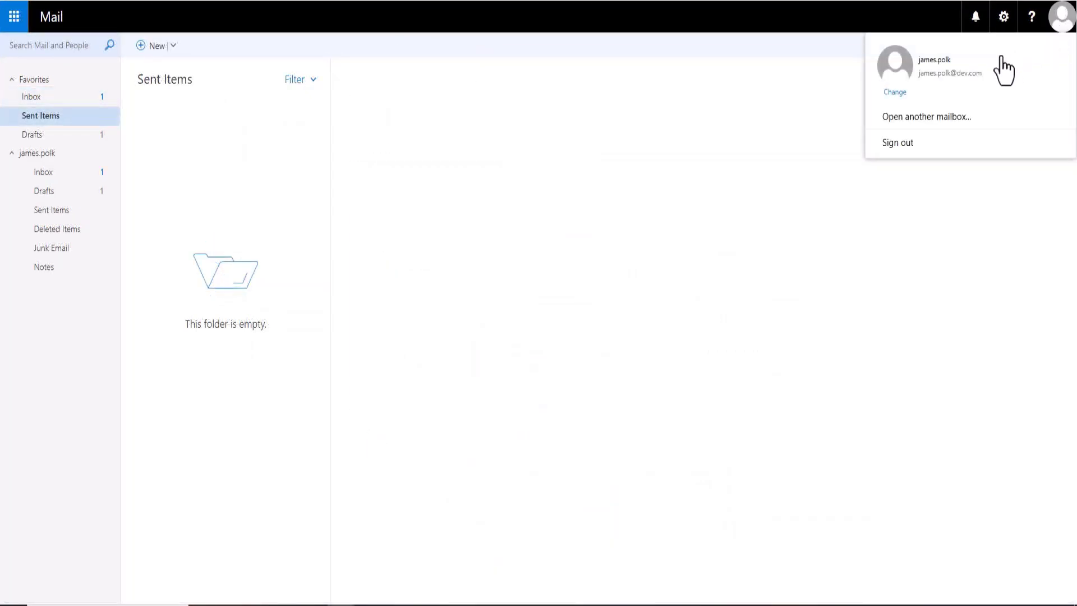
Open the "Protect file" email in the recipient's inbox and download My Document.docx.nxl and My Presentation.pptx.nxl
click(35, 98)
click(190, 127)
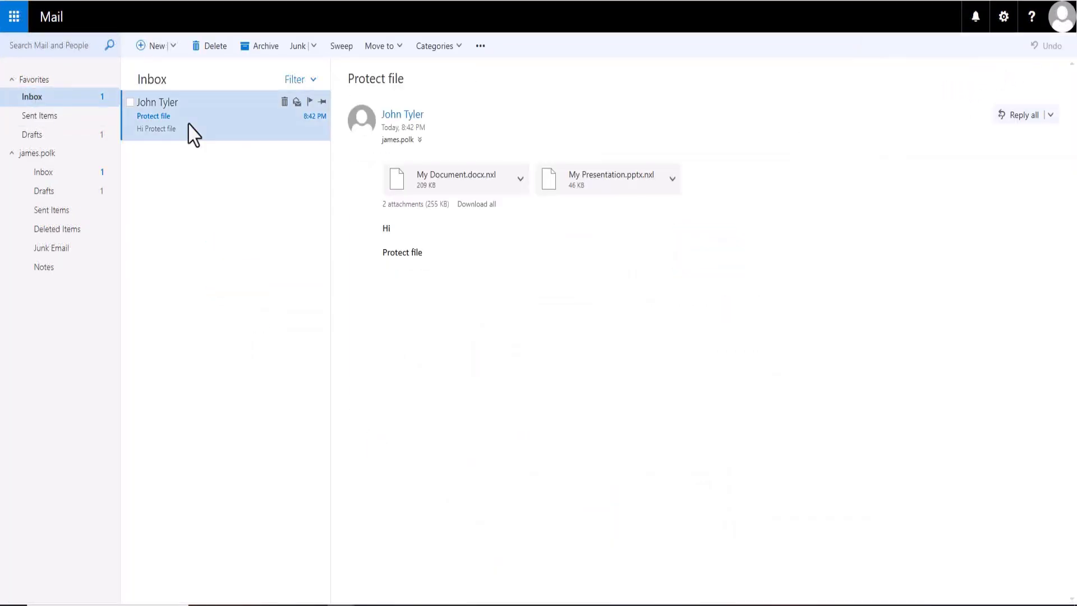
click(521, 179)
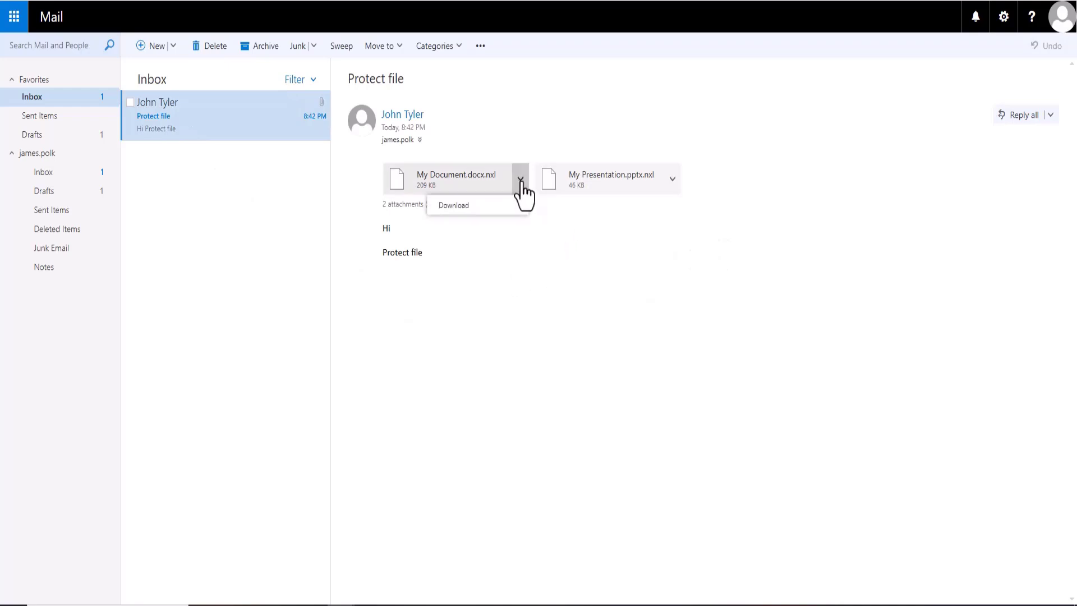
click(493, 205)
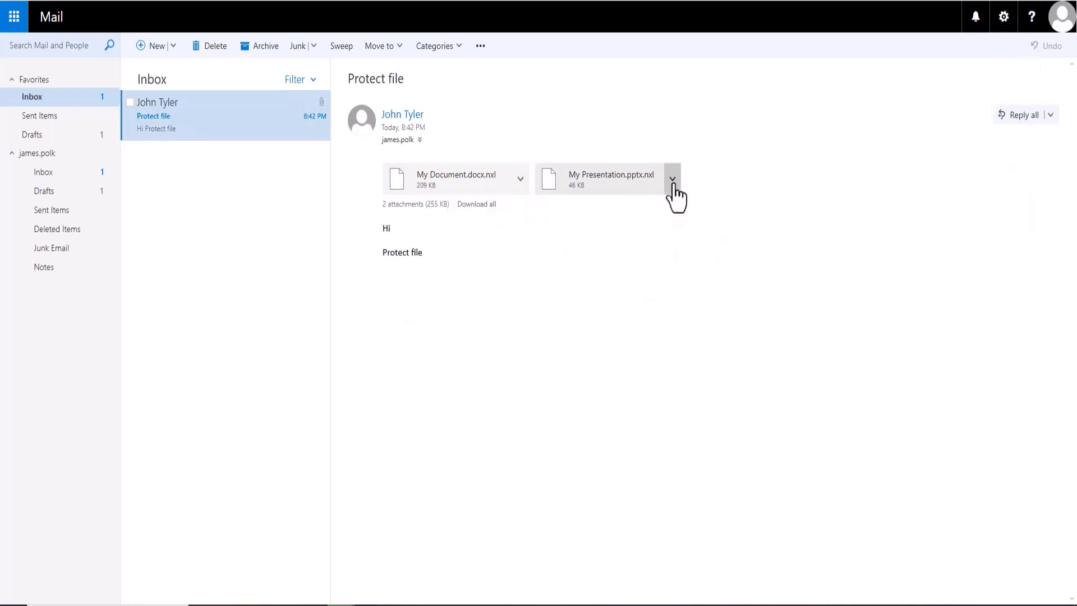
click(672, 181)
click(644, 208)
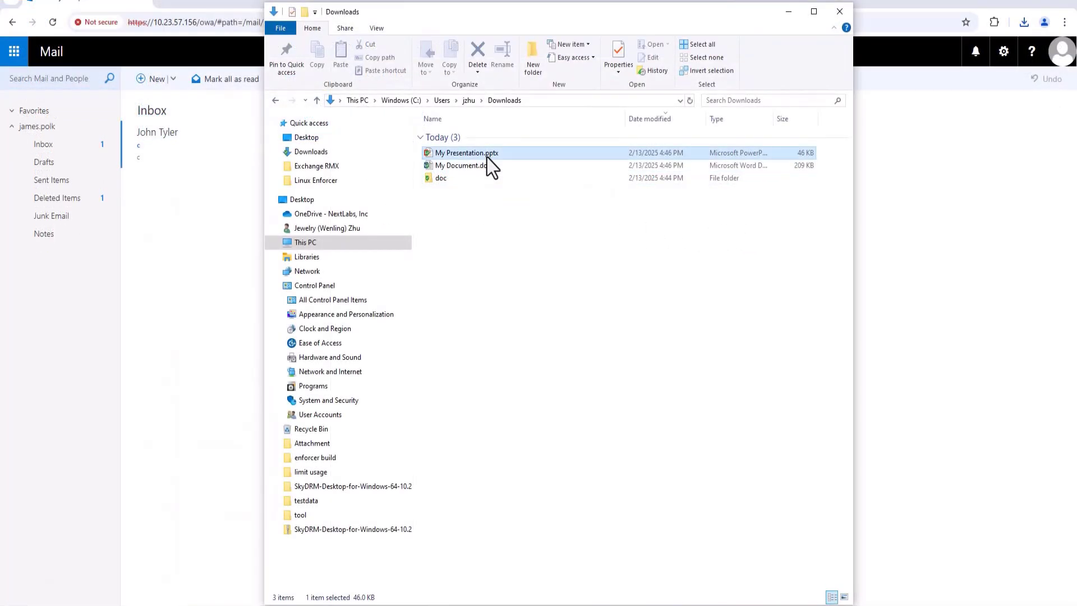
View the SkyDRM file info of My Presentation.pptx in the Downloads folder, and close it
right_click(487, 157)
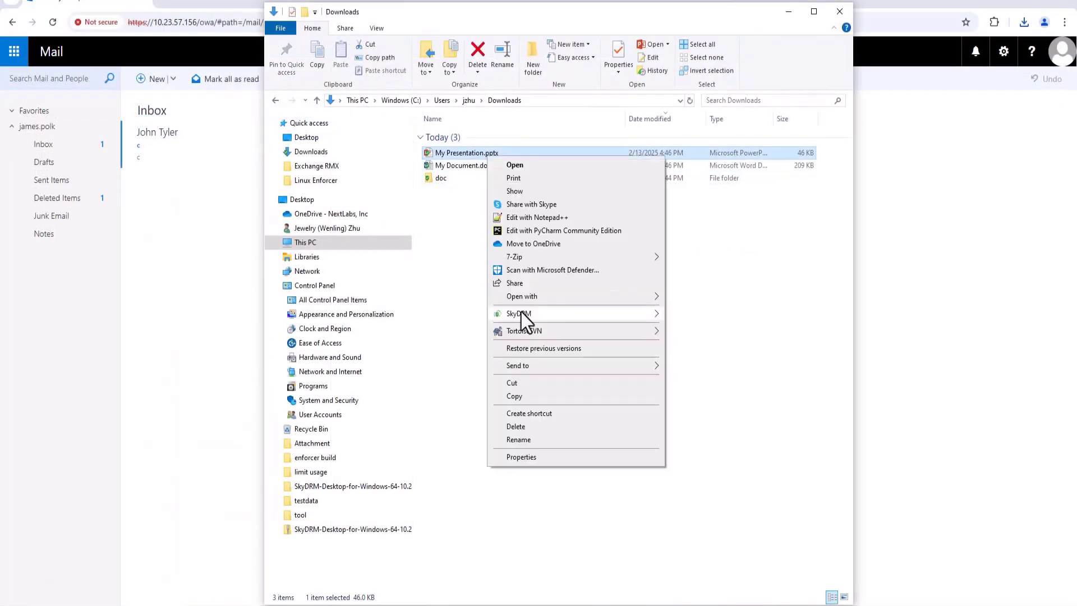
mouse_move(646, 319)
click(697, 333)
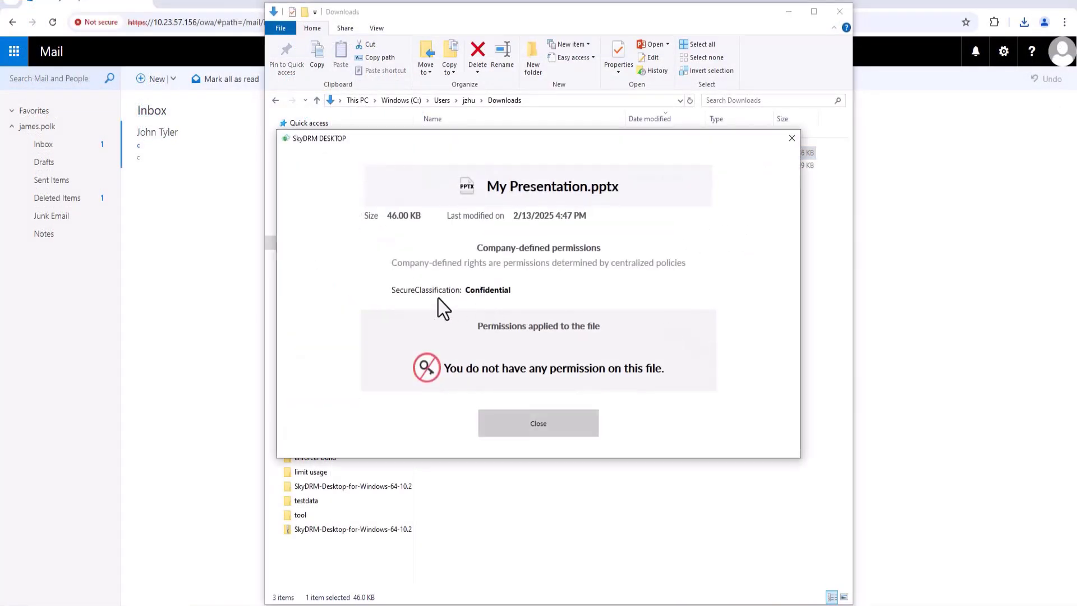
click(548, 412)
View the SkyDRM file info of My Document.docx in the Downloads folder, and close it
right_click(456, 165)
mouse_move(536, 322)
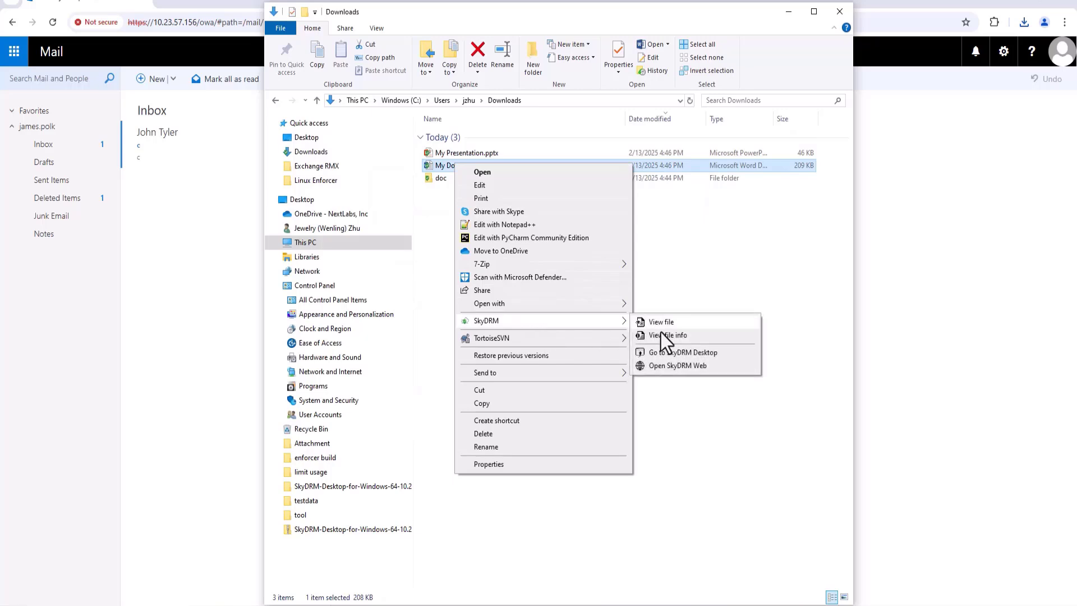
click(662, 335)
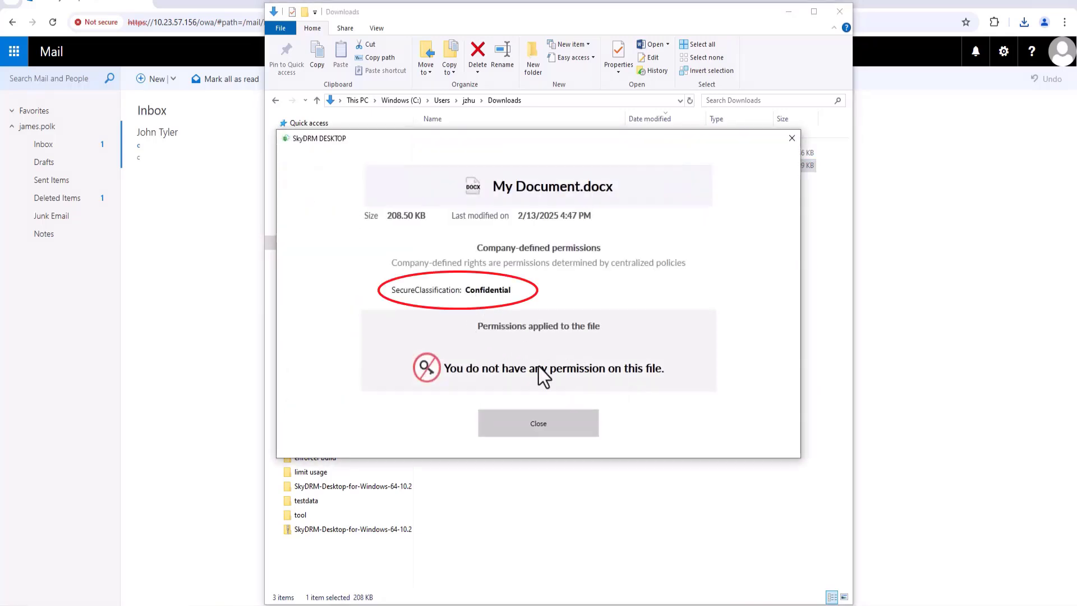
click(543, 415)
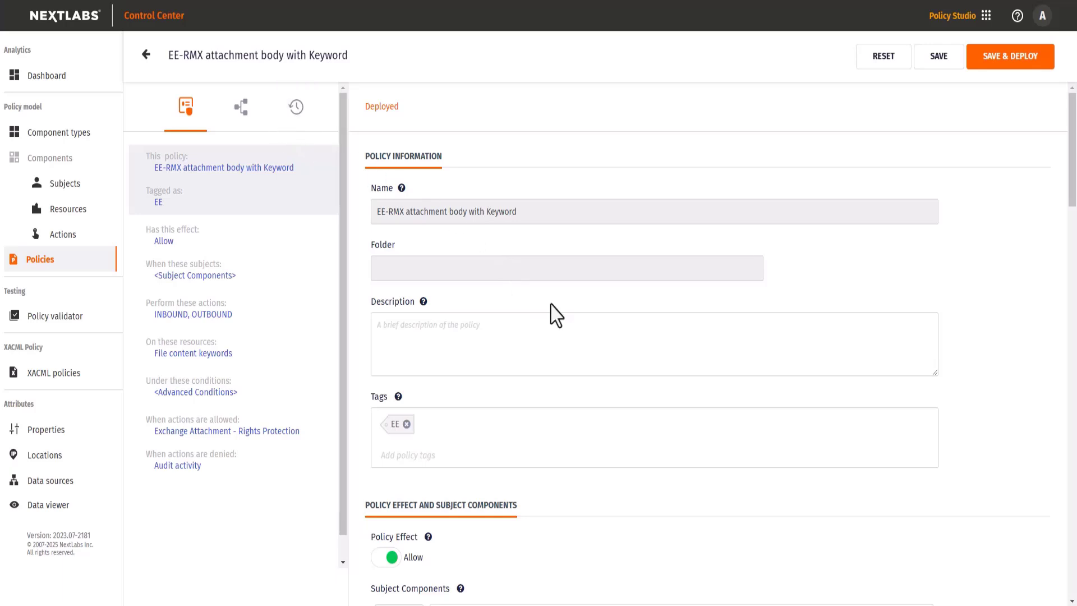
Examine the properties of the user department subject and File content keywords resource in the EE-RMX attachment body with Keyword policy
scroll(480, 438, down, 1)
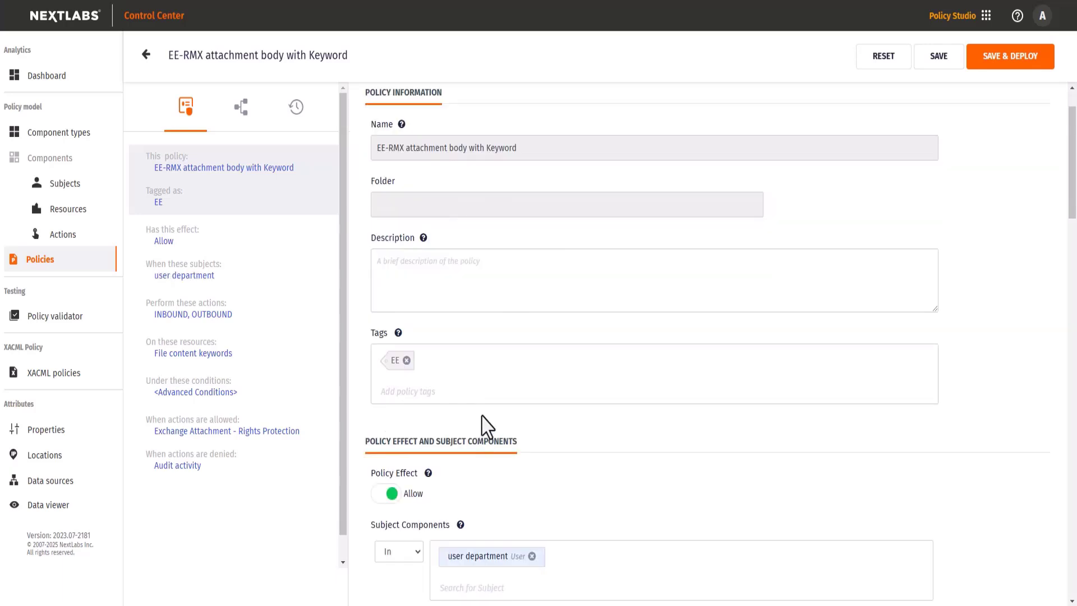
scroll(522, 385, down, 3)
scroll(480, 380, down, 3)
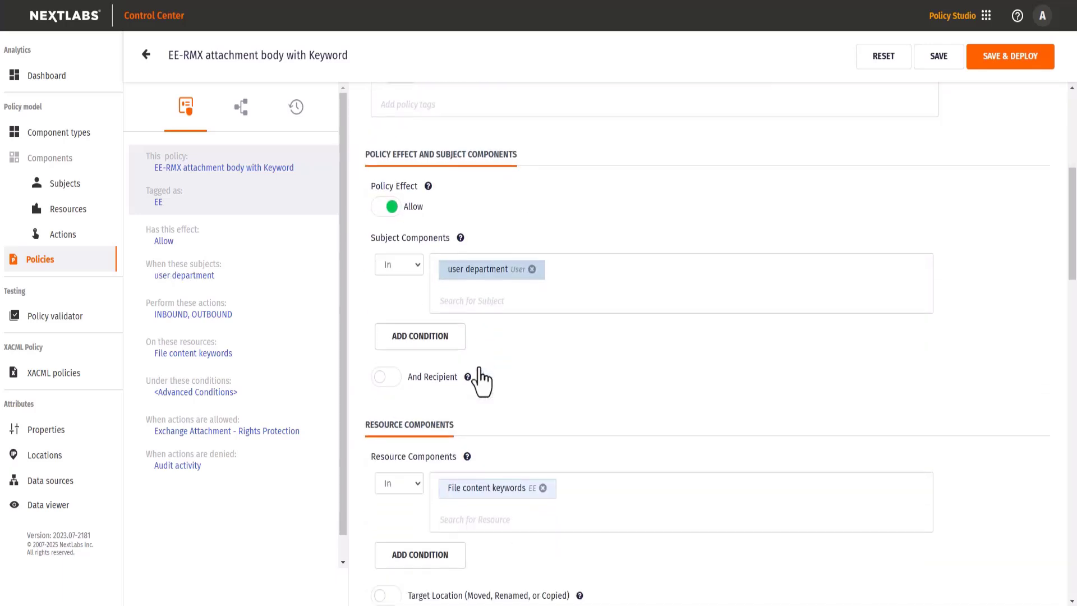
click(478, 244)
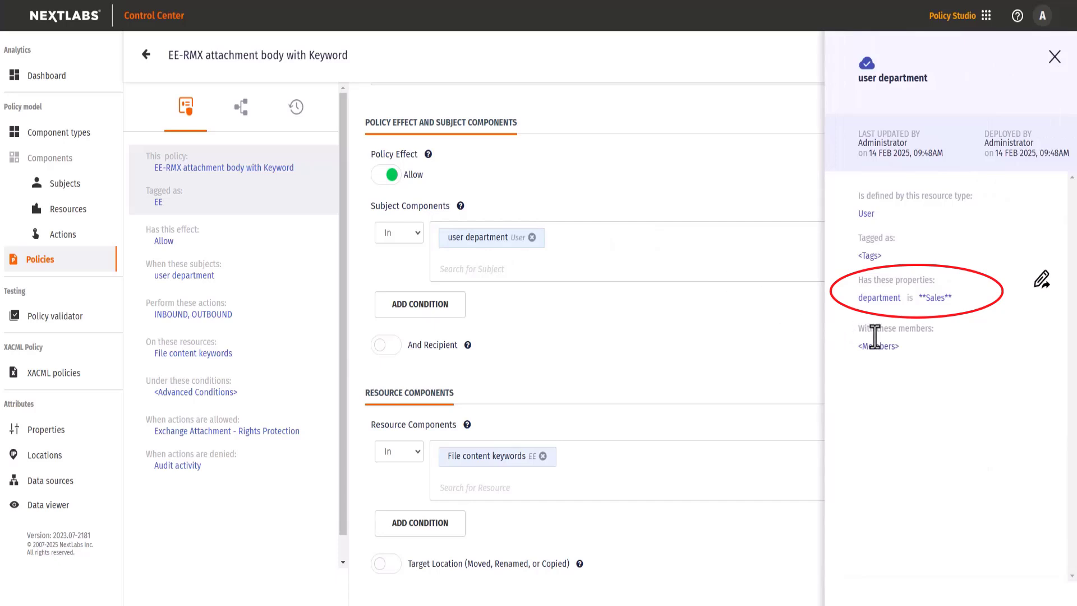
click(671, 378)
scroll(665, 378, down, 3)
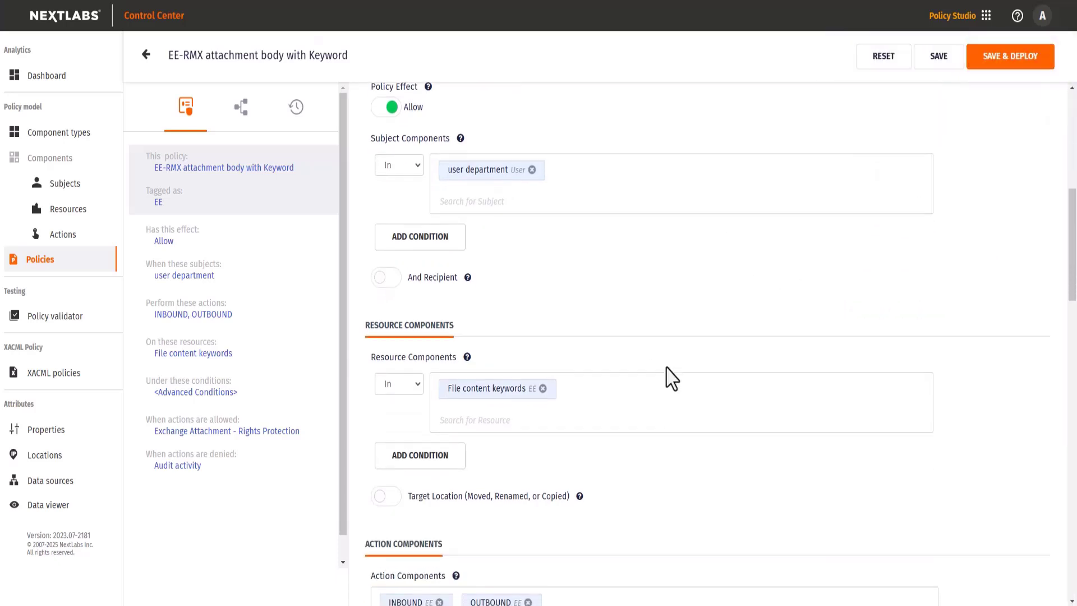
click(474, 332)
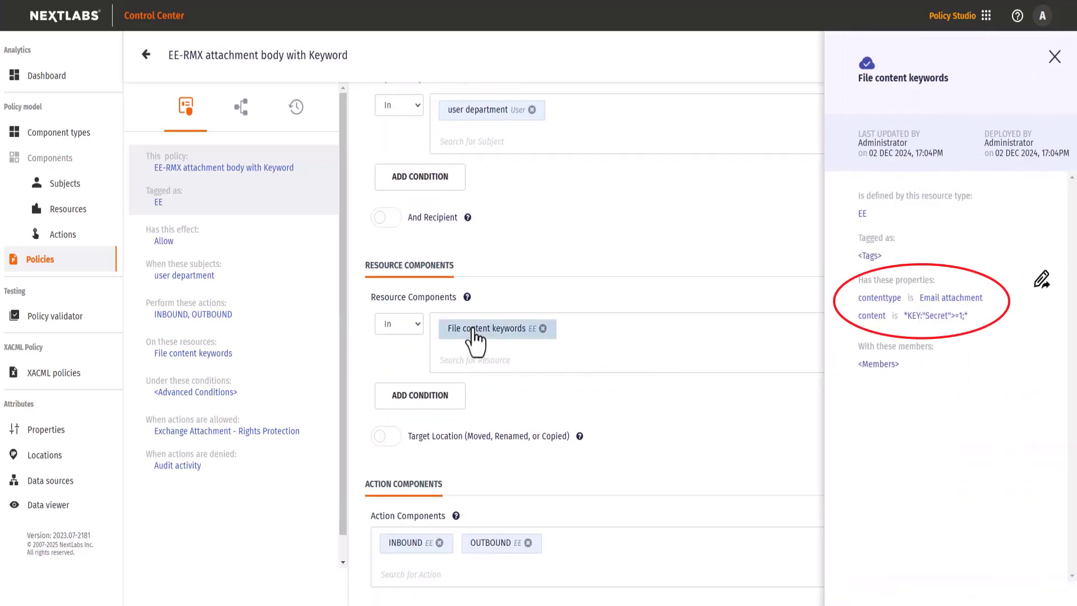
click(689, 422)
Review the details of the policy's INBOUND and OUTBOUND action components
scroll(684, 413, down, 3)
scroll(684, 402, down, 3)
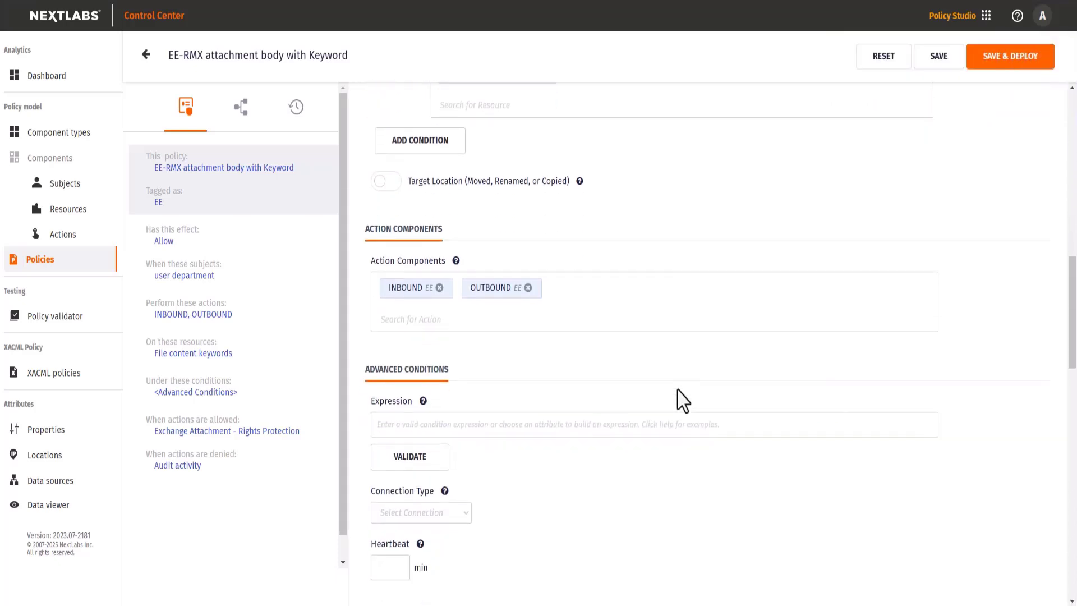
click(411, 289)
click(497, 290)
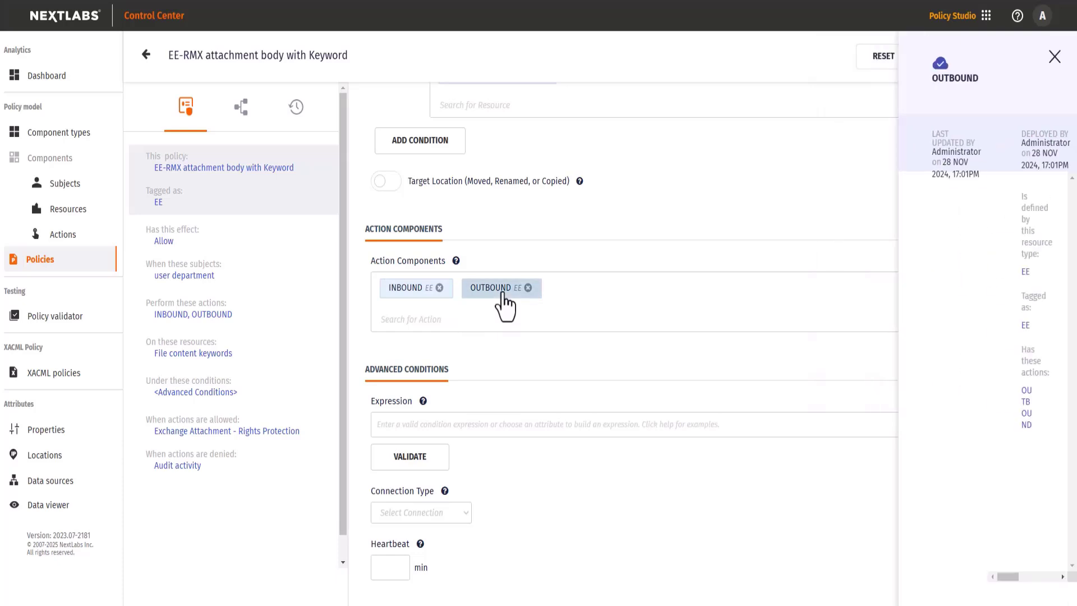
click(569, 452)
Set the label source of the allow obligation Exchange Attachment - Rights Protection to Attachment with the name ITAR, and check its value
scroll(569, 437, down, 10)
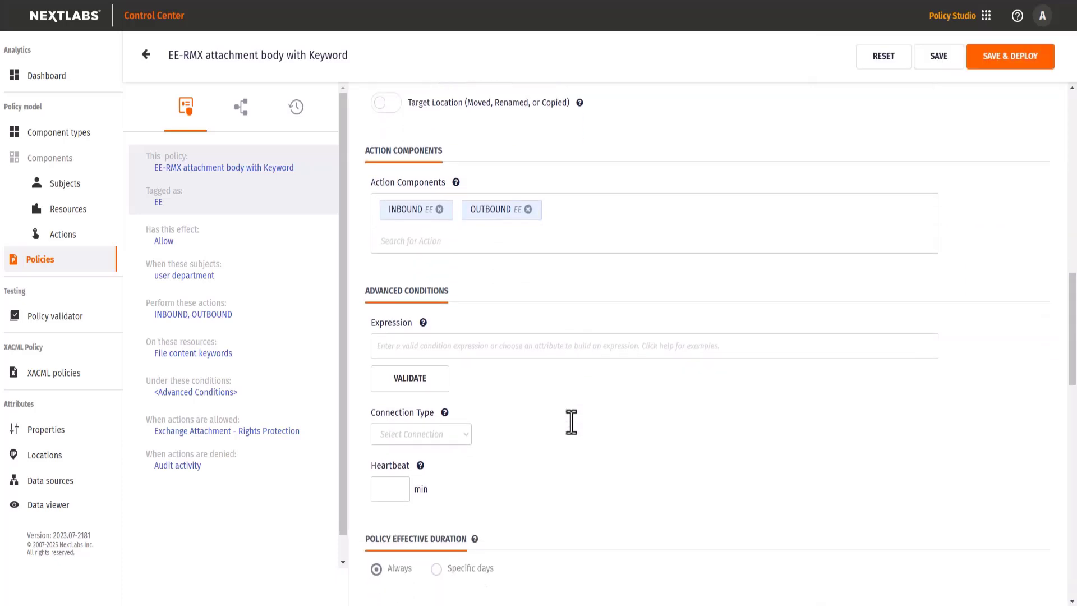
scroll(569, 426, down, 5)
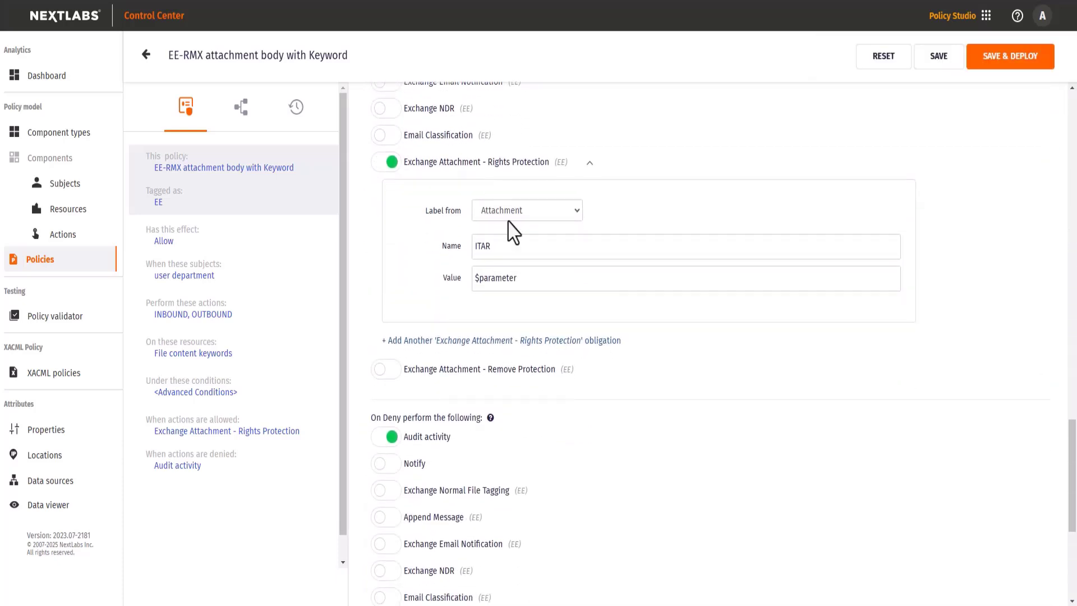
triple_click(444, 164)
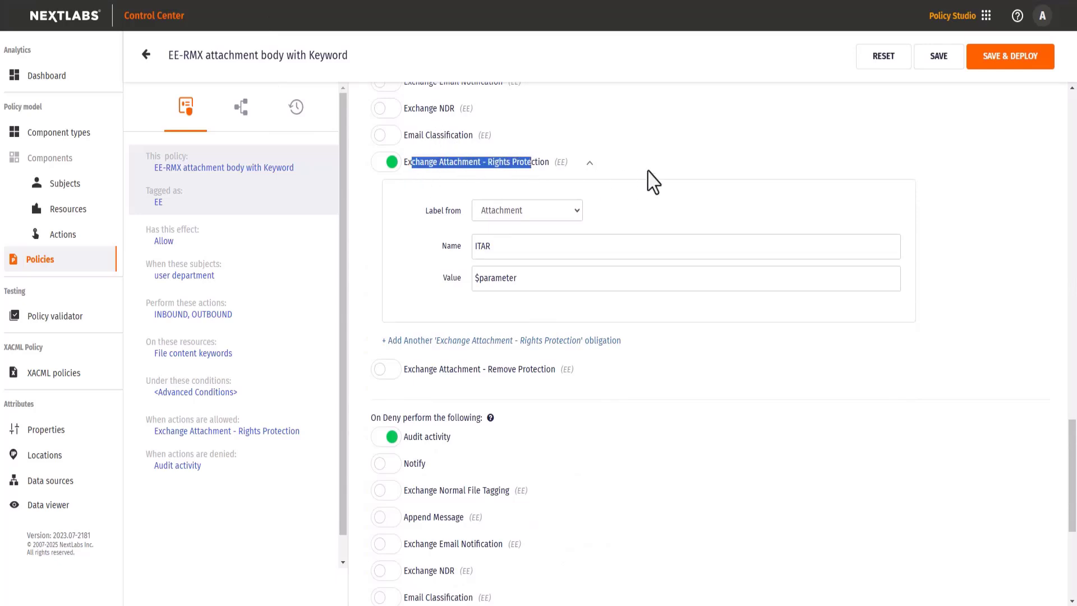
click(678, 171)
click(577, 213)
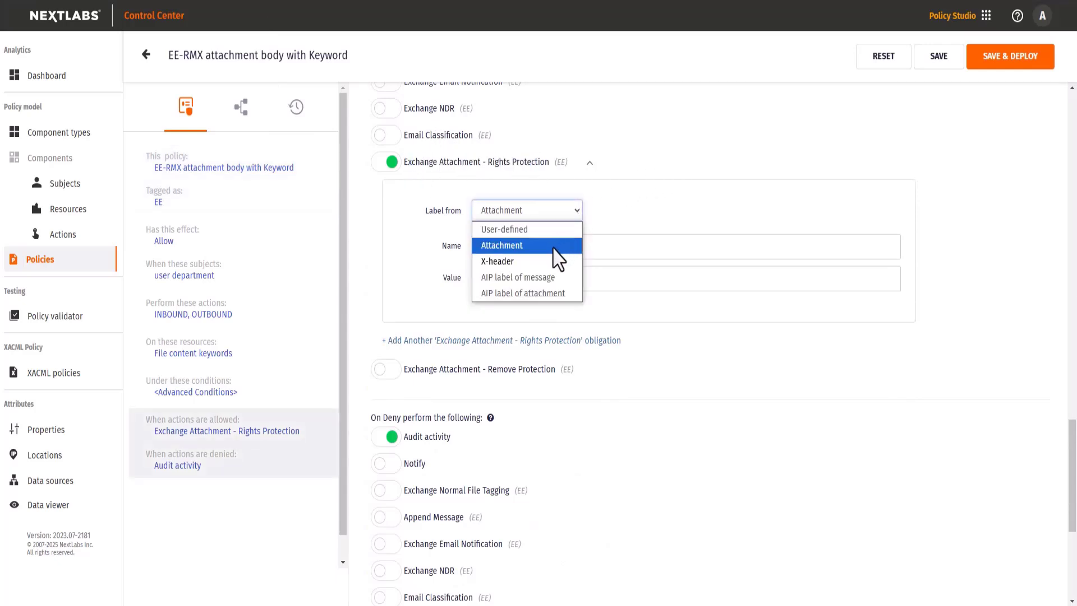
click(558, 245)
click(487, 246)
key(BackSpace)
text(R)
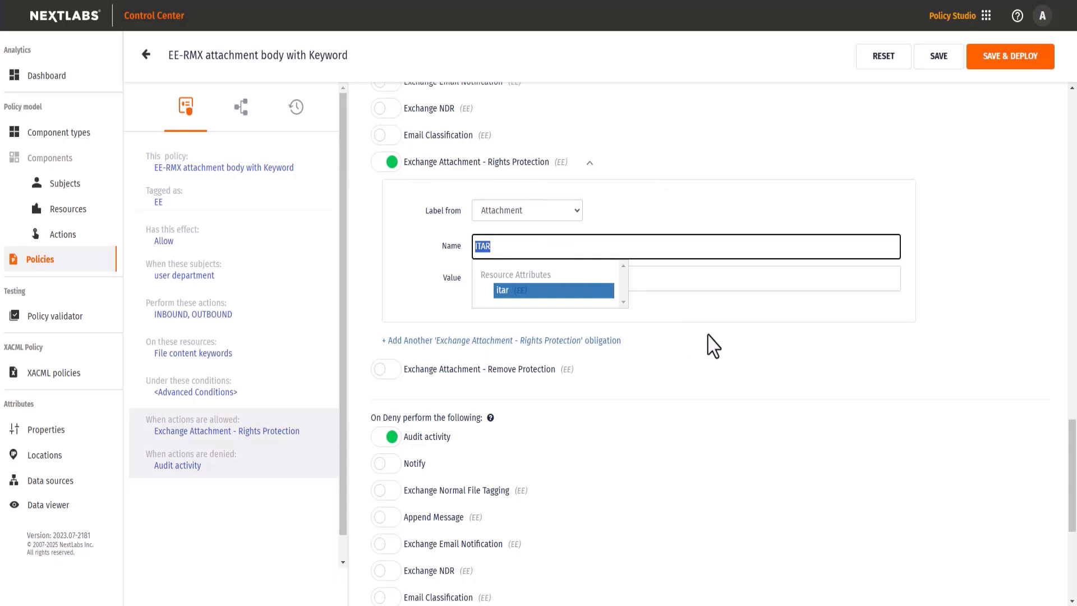
click(702, 314)
click(593, 286)
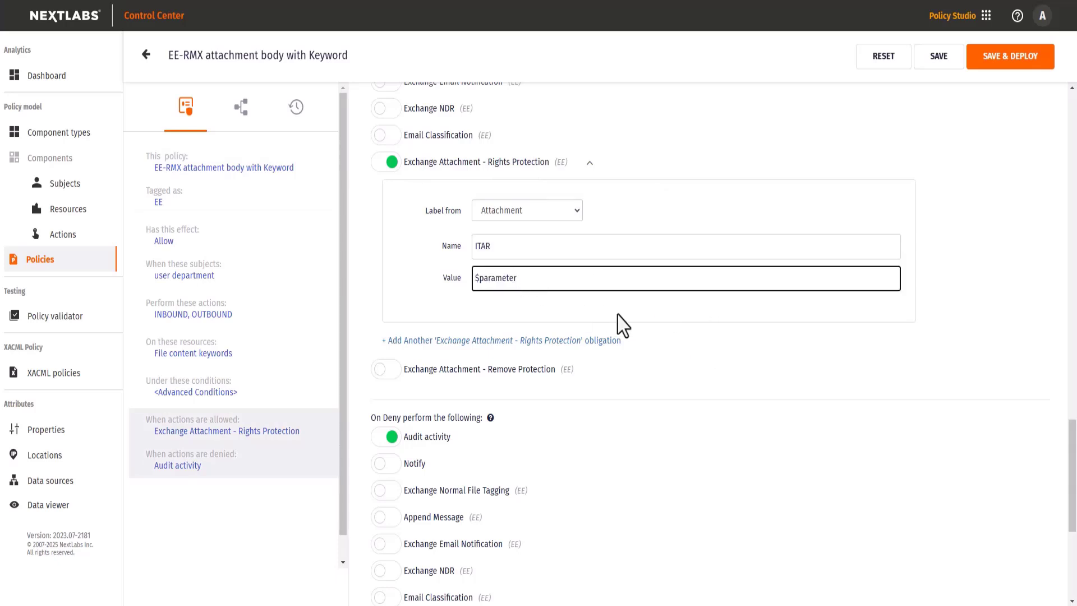
click(903, 295)
Save the EE-RMX attachment body with Keyword policy and confirm its immediate deployment
scroll(903, 296, up, 1)
click(1033, 61)
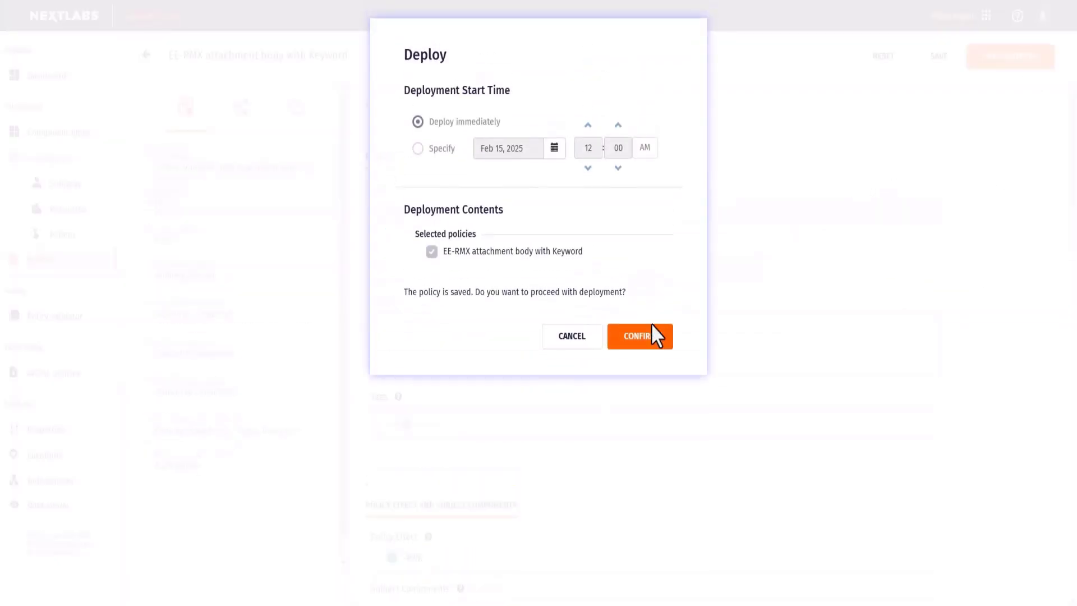
click(651, 332)
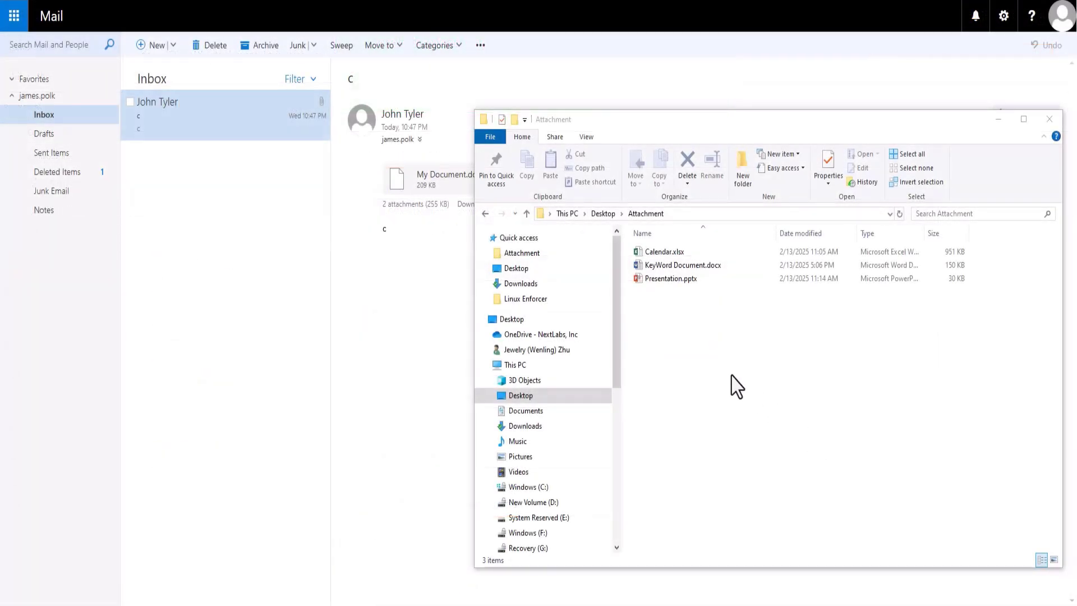
Open KeyWord Document.docx from the Attachment folder and inspect its advanced document properties
click(661, 266)
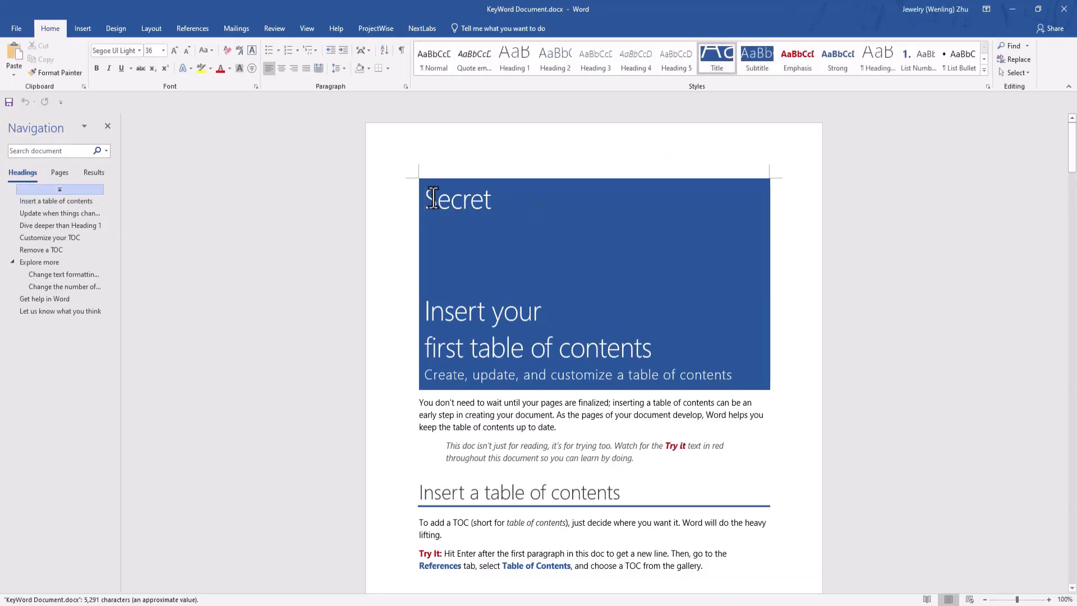
click(13, 29)
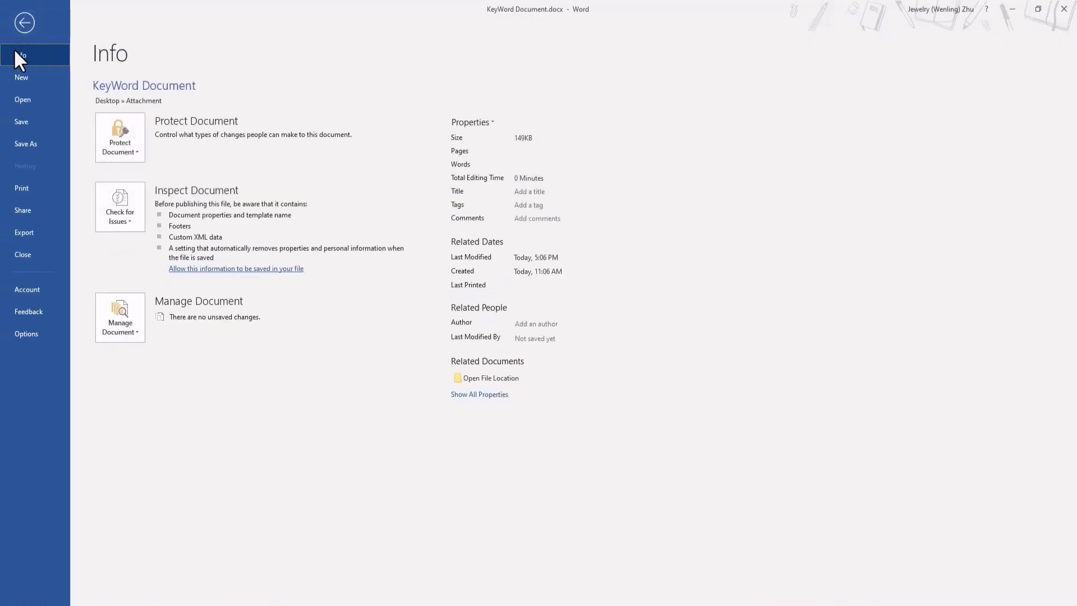
click(472, 122)
click(480, 141)
click(578, 201)
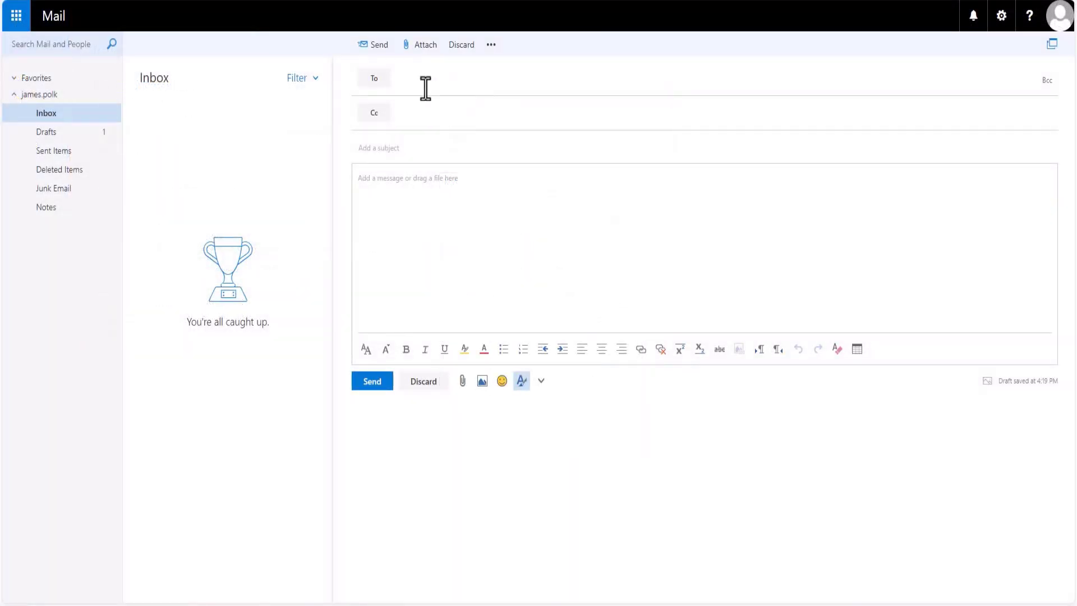
Compose an email to the last suggested contact with the subject "Protected file" and the greeting "Hi" in the body
click(425, 88)
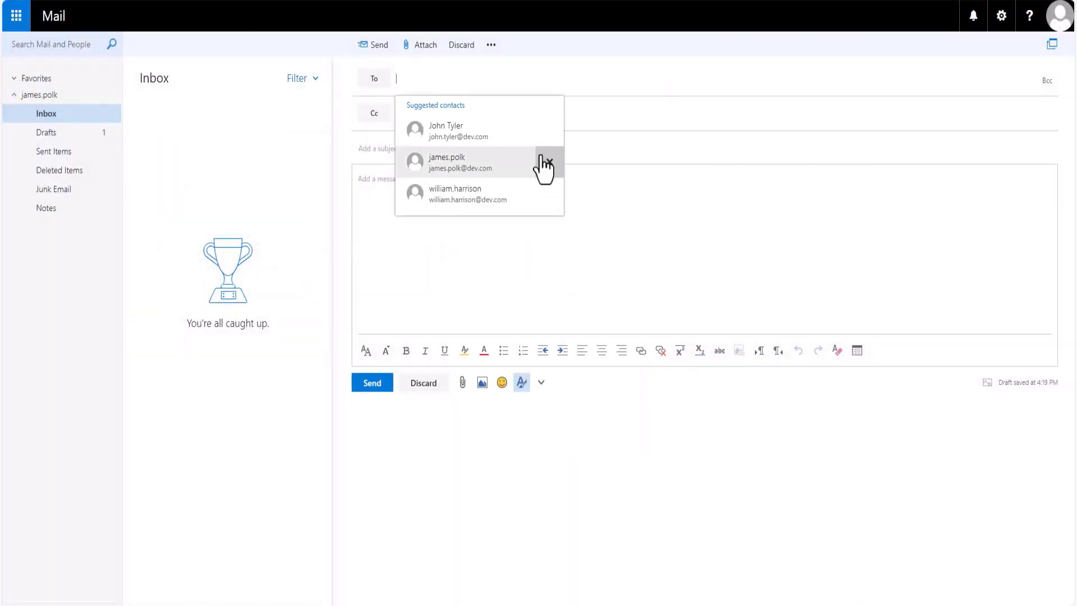
click(471, 207)
click(404, 157)
text(Pro)
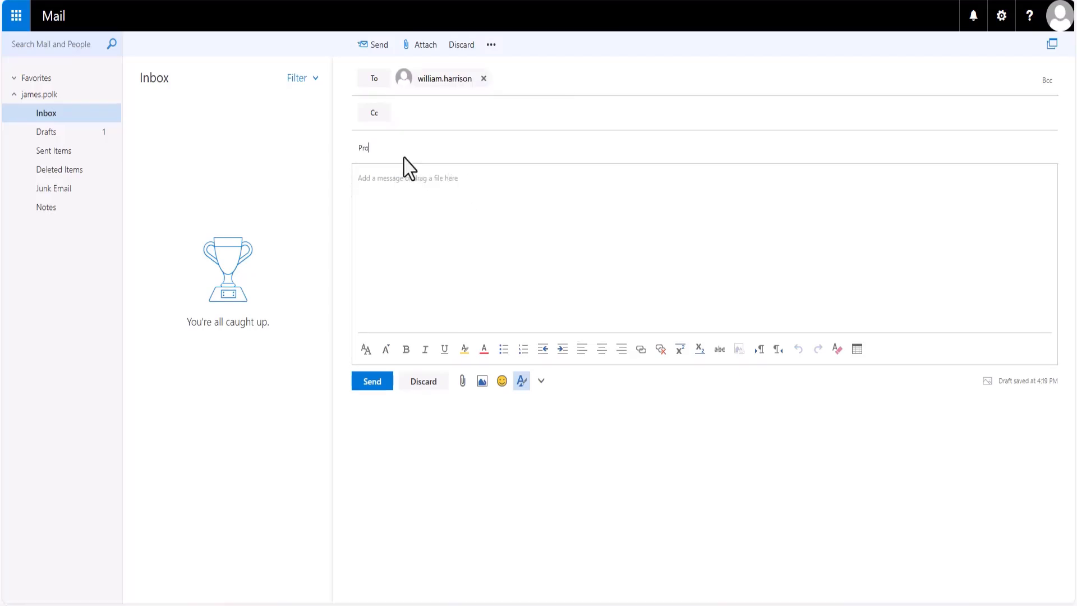
text(tected file)
click(560, 283)
text(Hi)
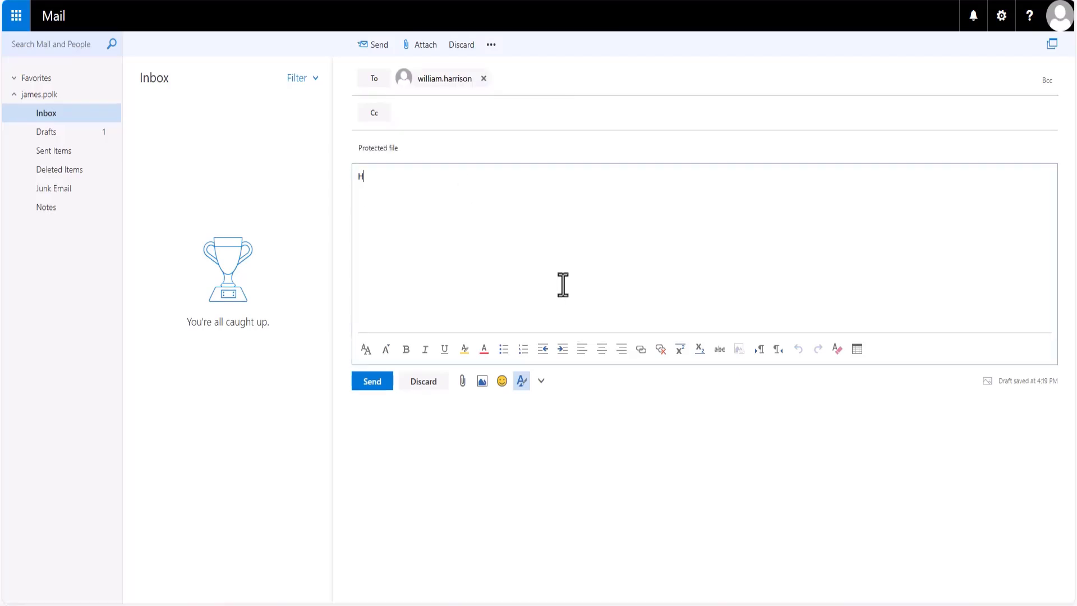
Attach KeyWord Document.docx from the Attachment folder to the Protected file email and send it
key(alt+Tab)
drag(651, 270, 435, 258)
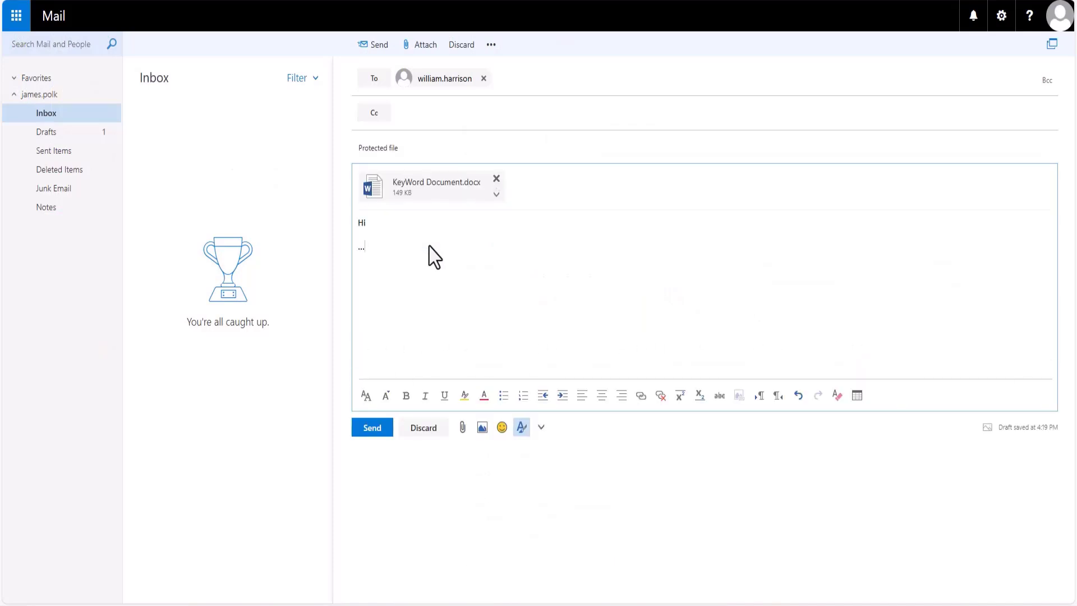
click(371, 436)
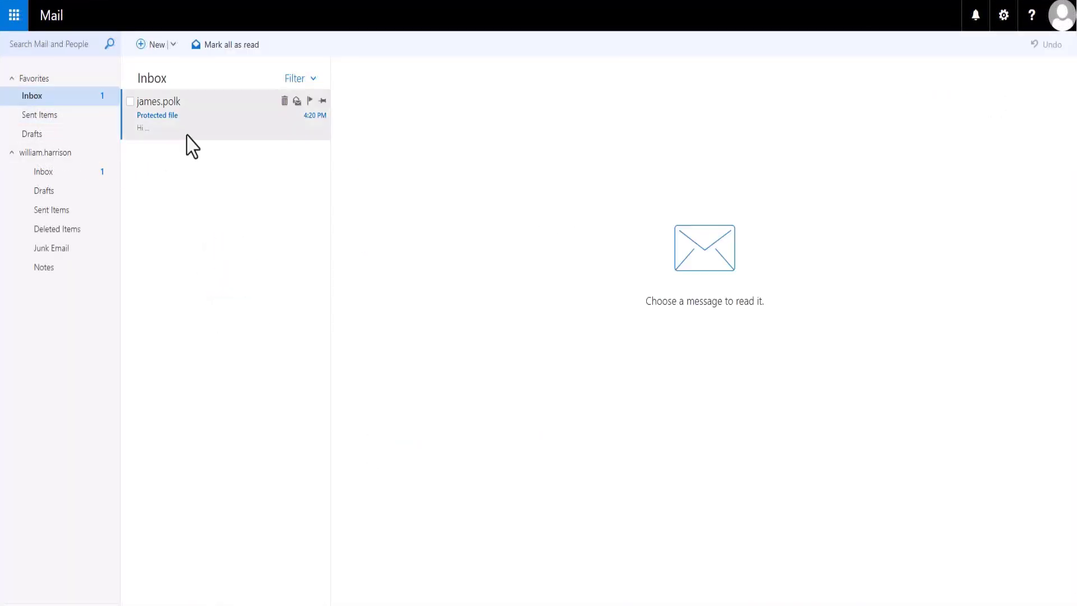
Open the received Protected file email in the recipient's inbox and download its KeyWord Document attachment
click(203, 130)
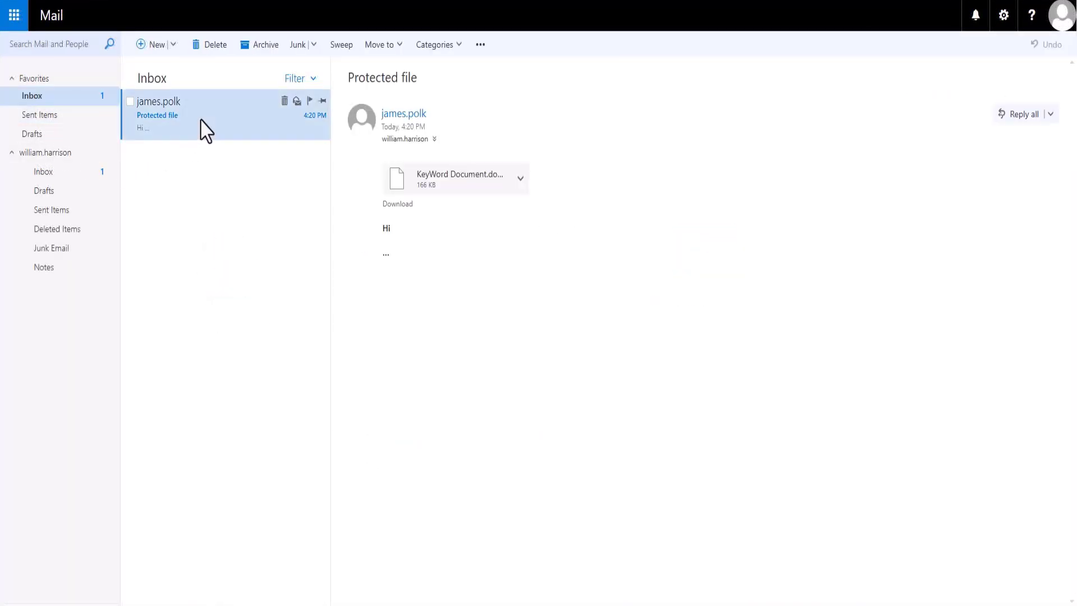
click(519, 186)
click(502, 207)
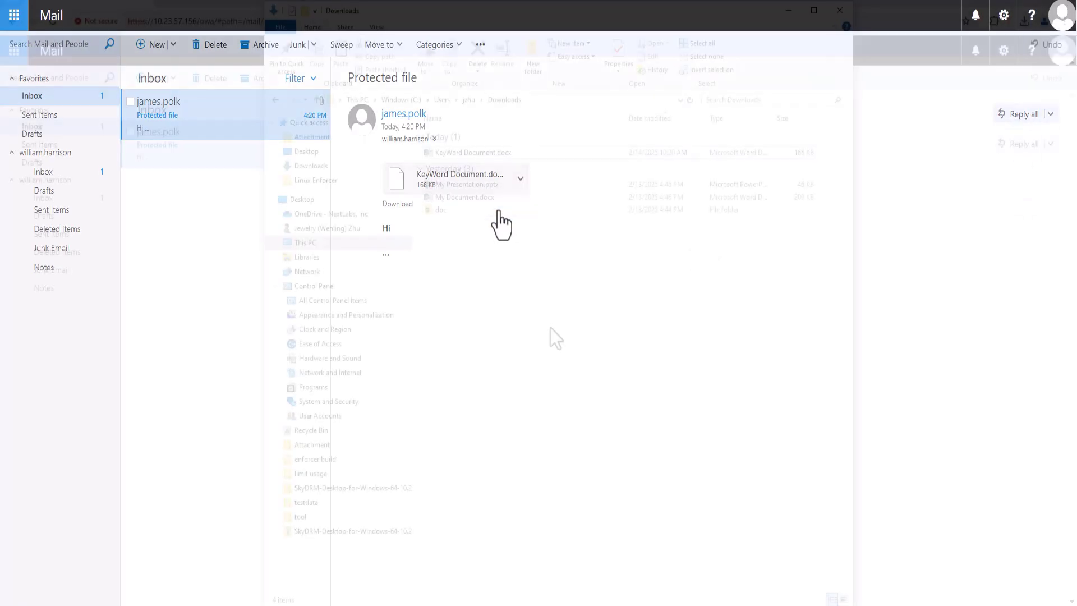
View the SkyDRM permission details of the downloaded KeyWord Document.docx, including its ITAR tag, and close them
right_click(473, 153)
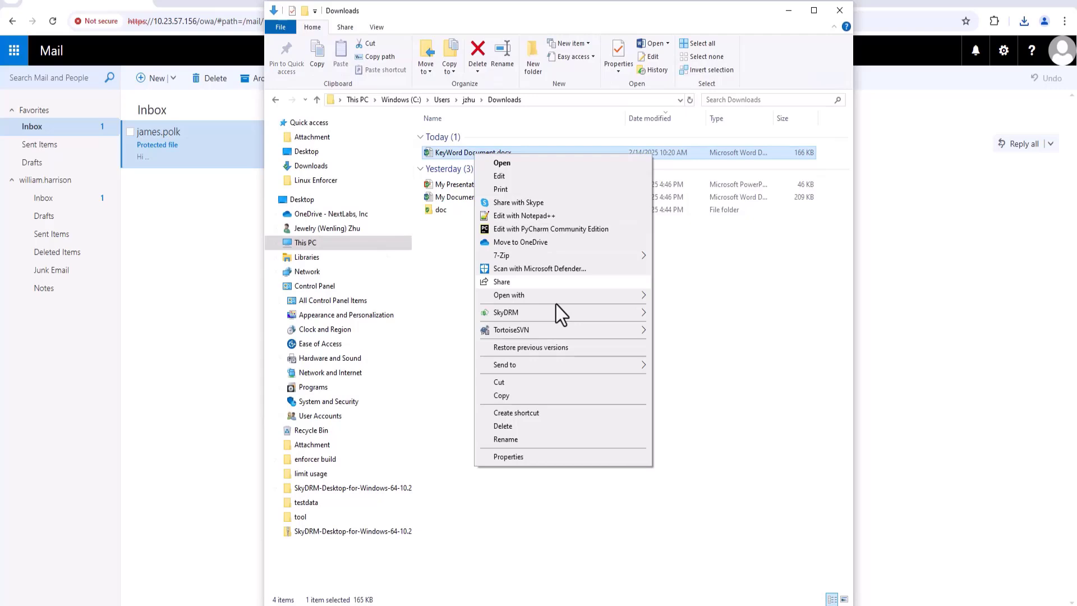
mouse_move(561, 312)
click(678, 323)
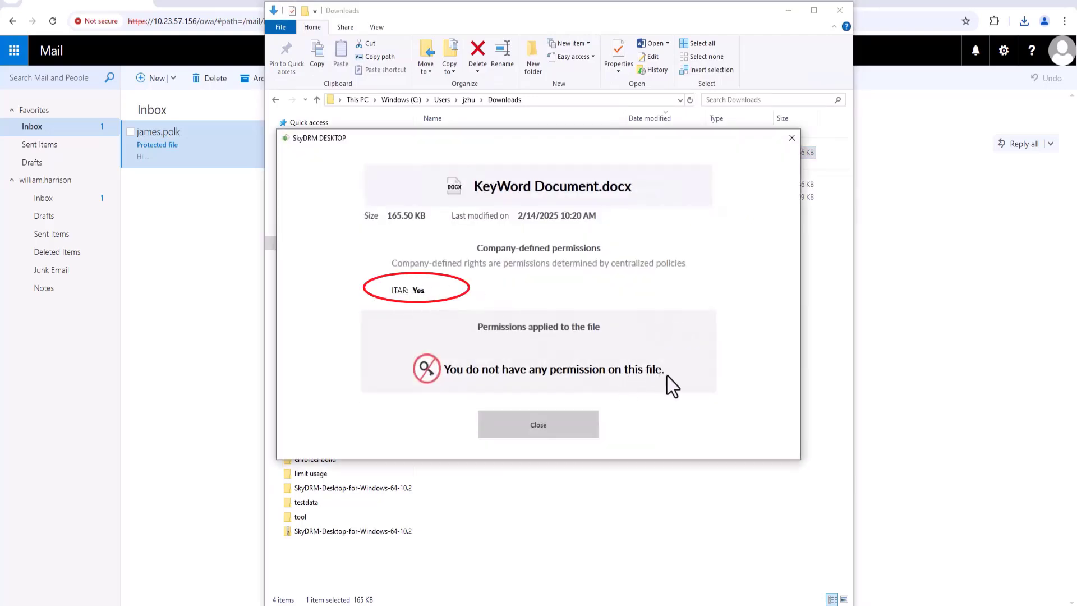
click(580, 429)
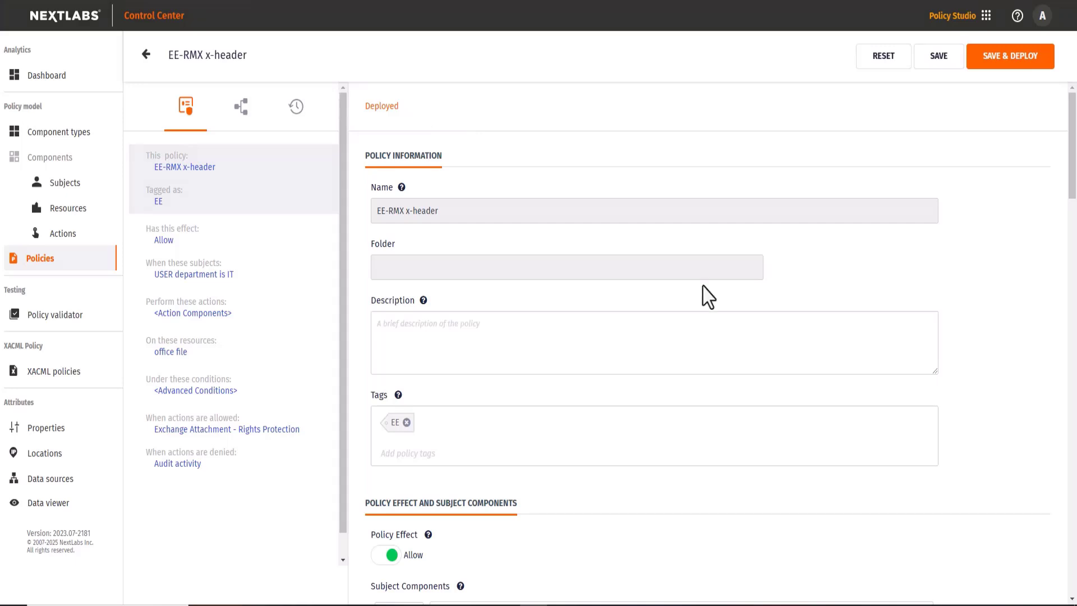
Examine the details of the USER department is IT subject and the office file resource in the EE-RMX x-header policy
scroll(708, 296, down, 5)
scroll(706, 294, down, 2)
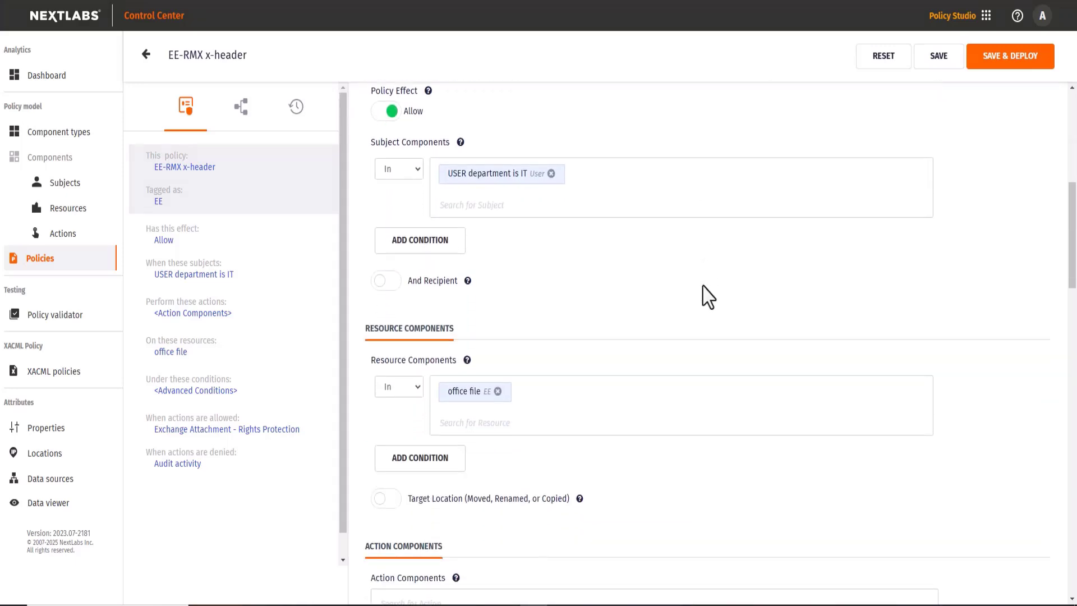
click(477, 175)
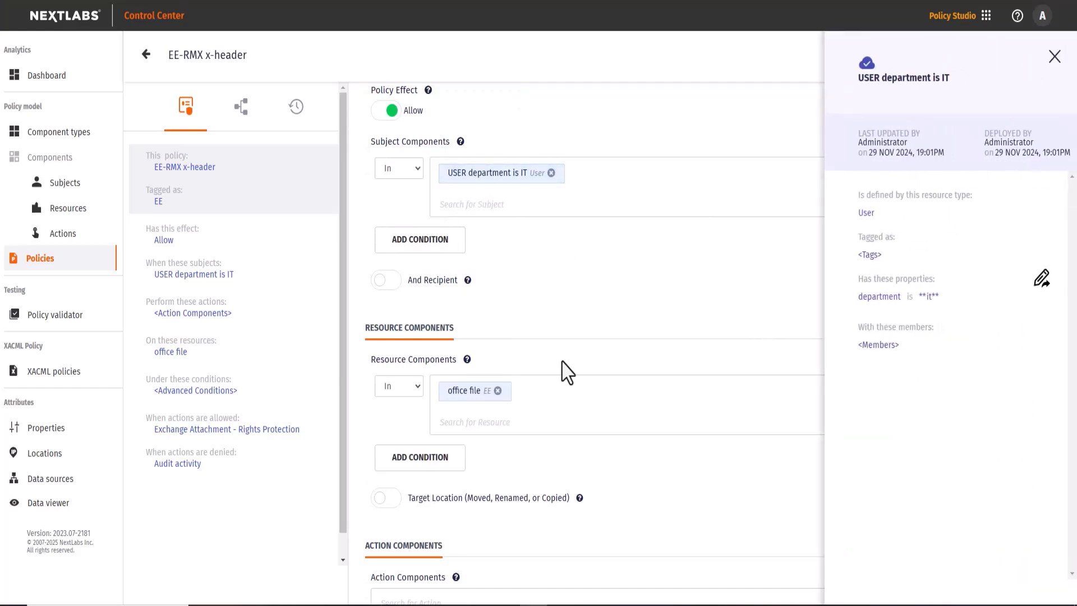
scroll(583, 342, down, 1)
click(620, 270)
click(479, 335)
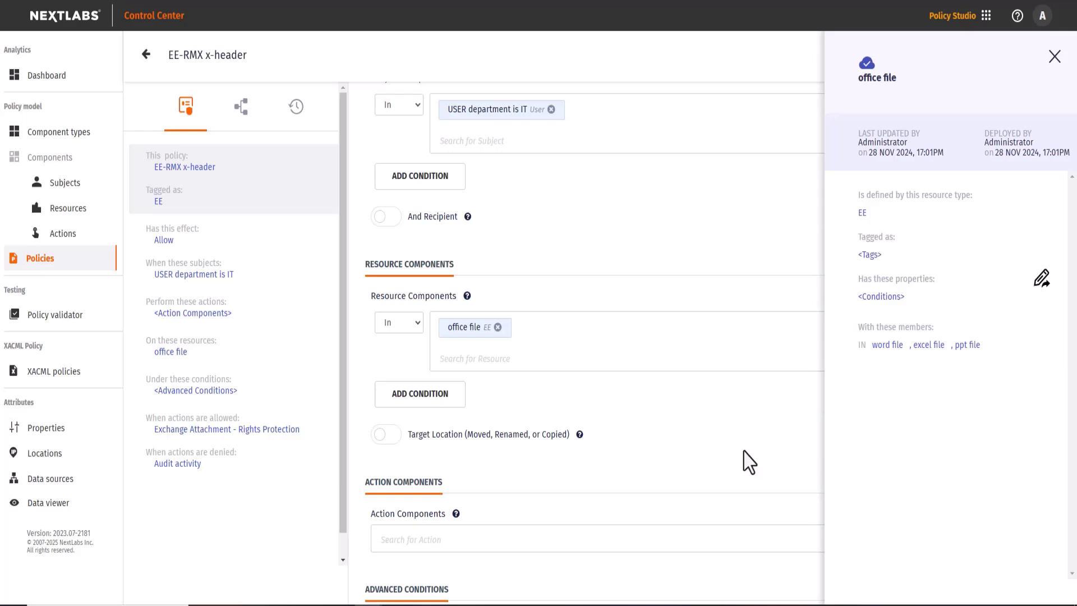
click(607, 402)
Review the X-header label source and X-Priority name in the policy's first Exchange Attachment - Rights Protection obligation
scroll(607, 402, down, 6)
scroll(608, 404, down, 12)
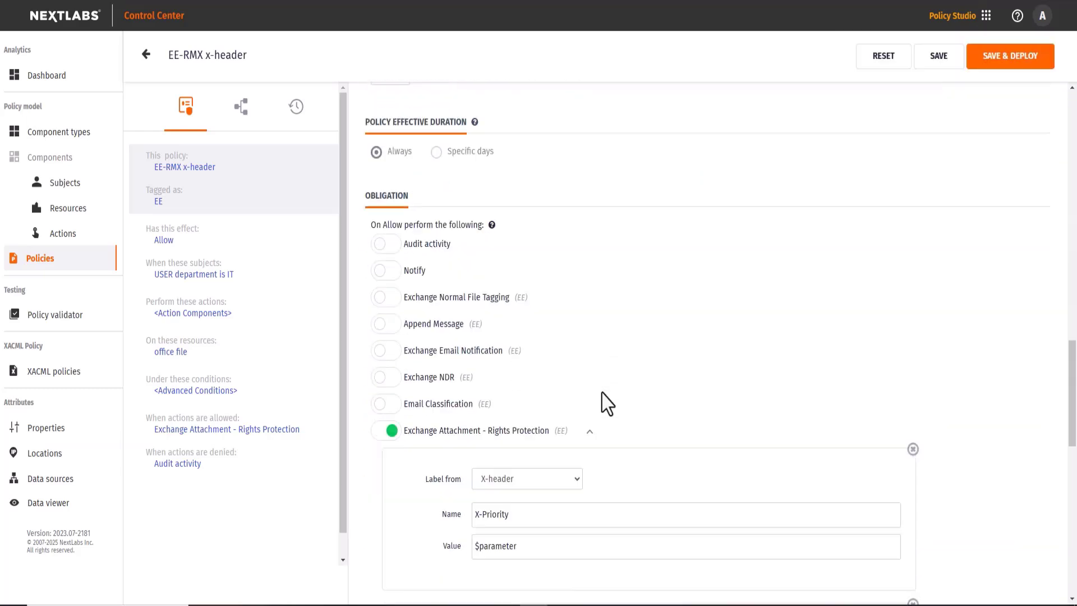
click(581, 180)
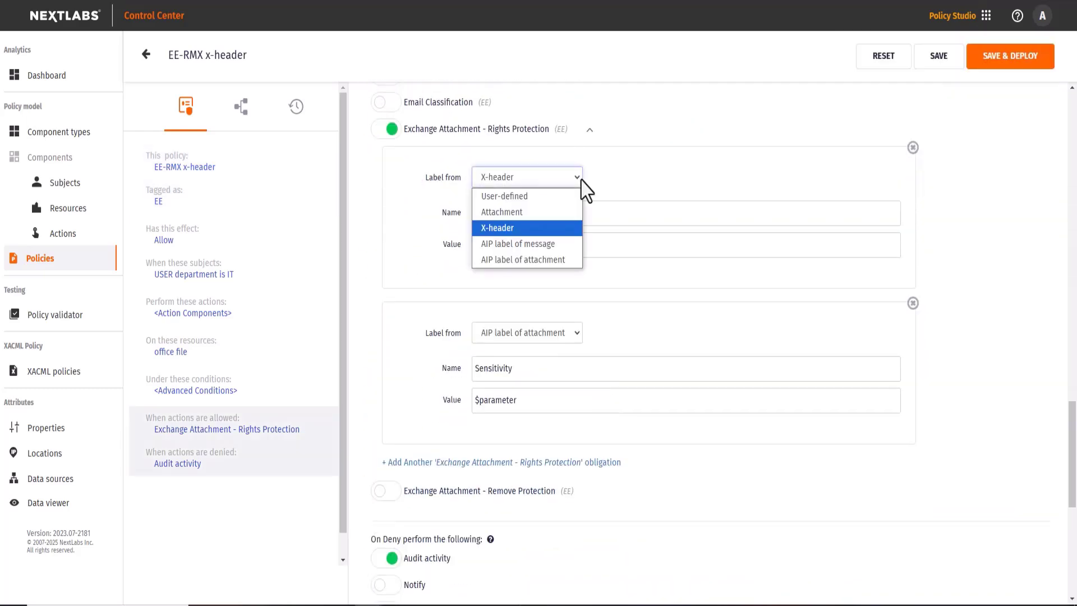
click(581, 178)
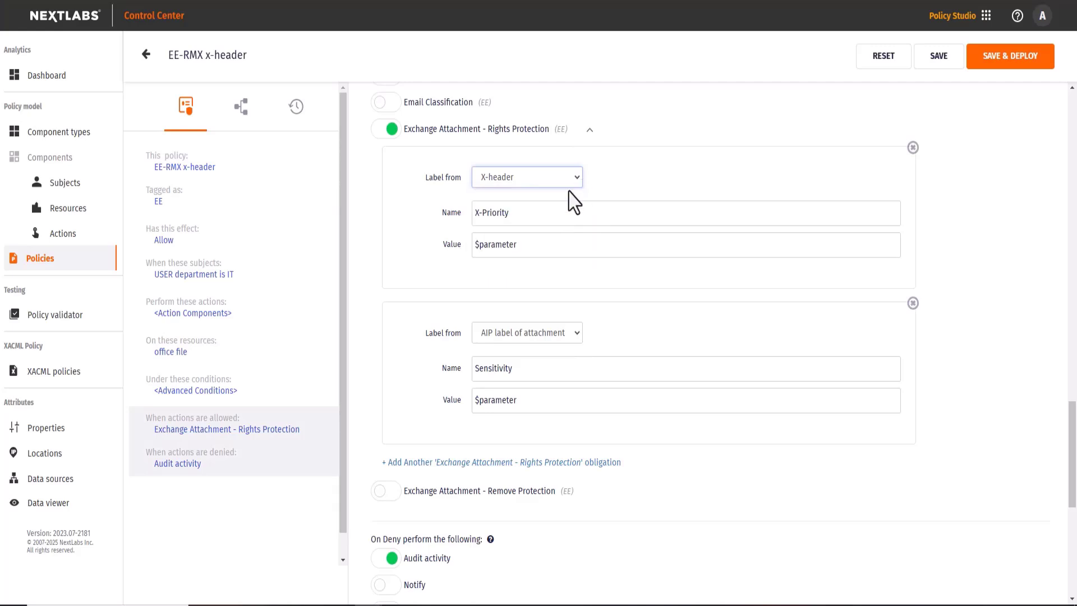
triple_click(516, 216)
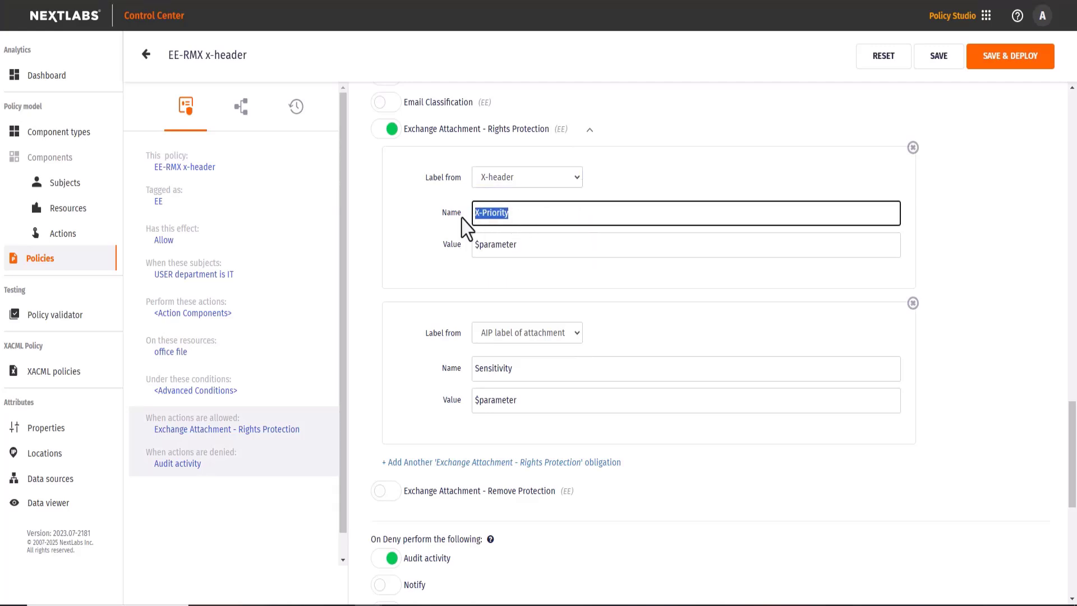
click(611, 339)
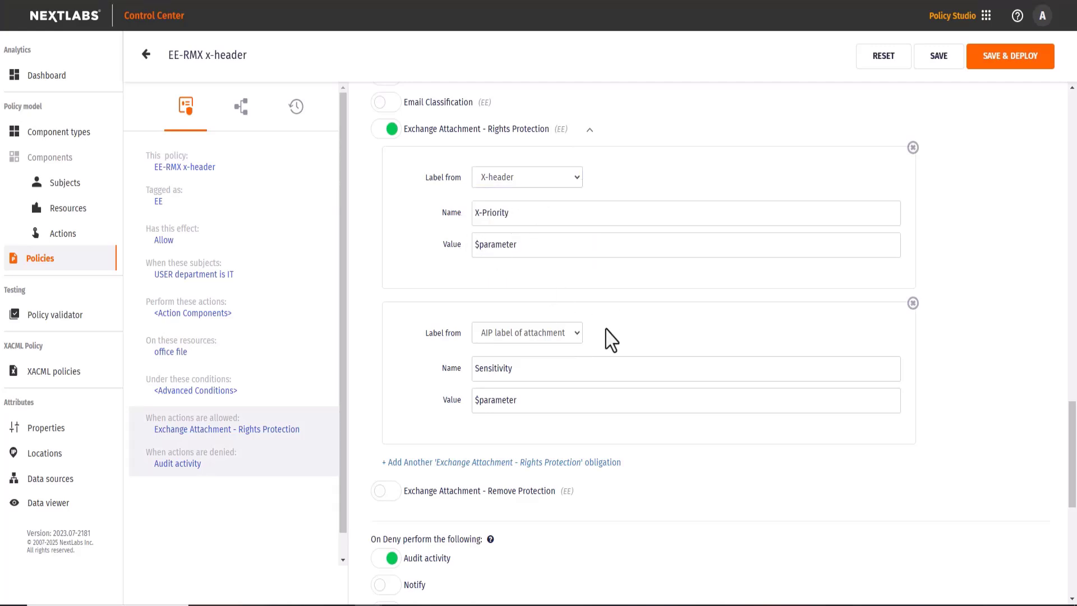
Check the label source options of the second rights protection obligation, choosing AIP label of attachment, and review its Sensitivity name
click(578, 333)
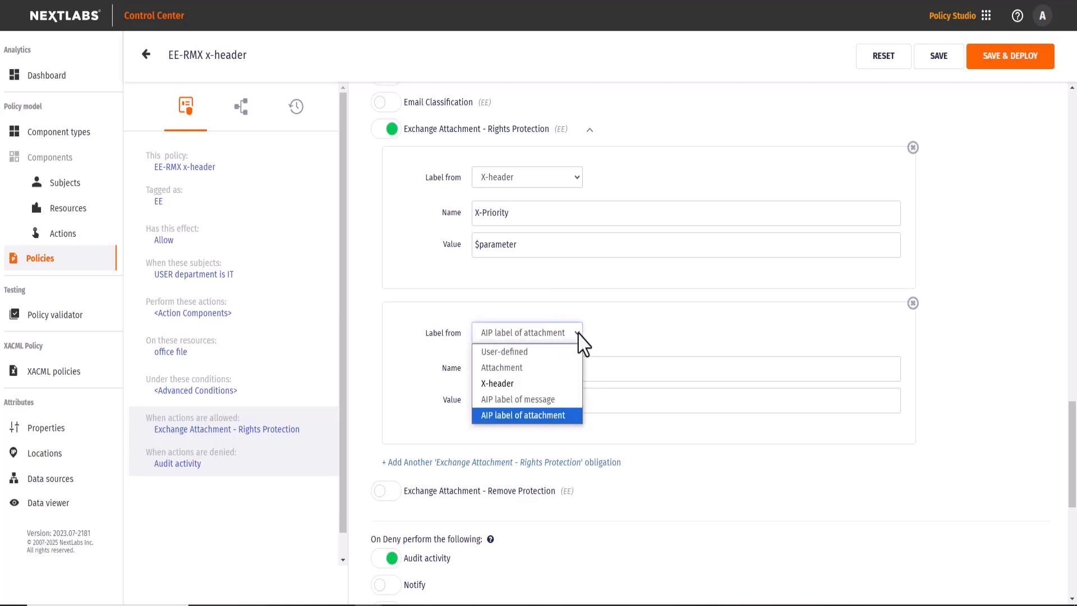
click(566, 416)
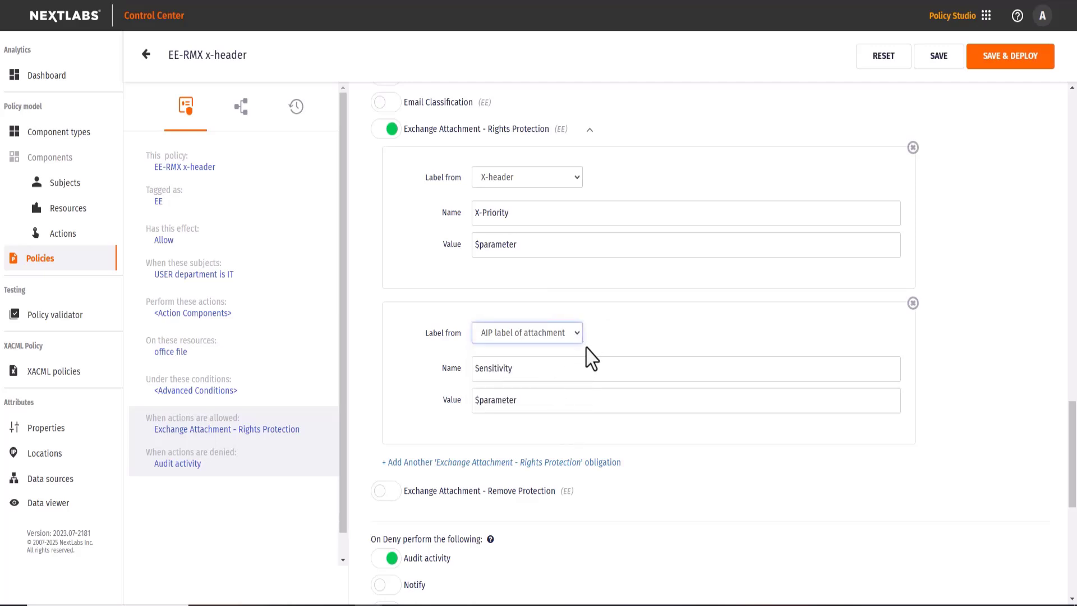
click(596, 373)
click(650, 349)
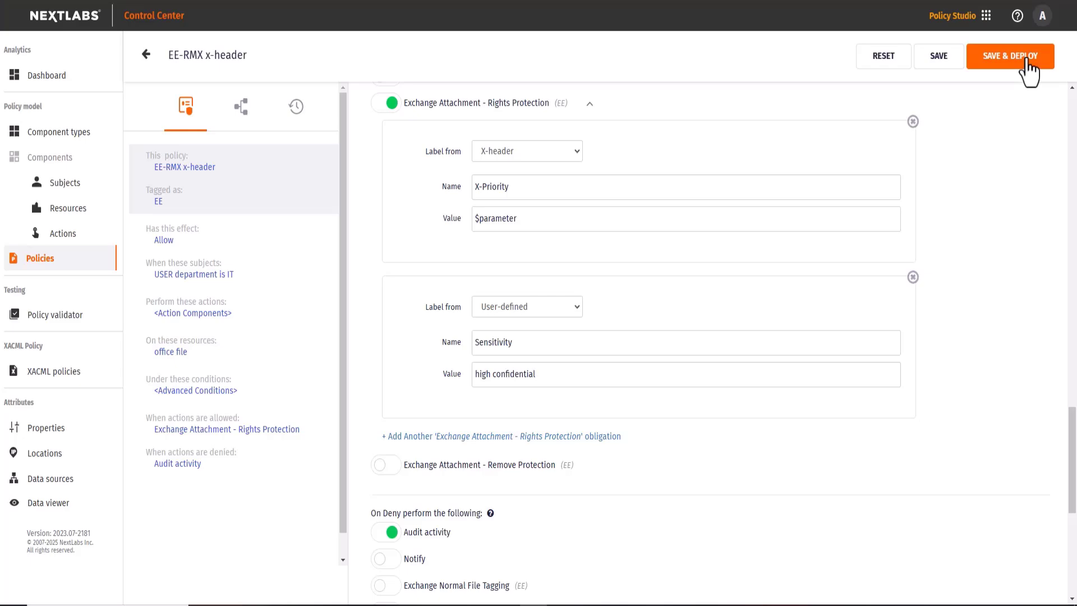
Save the EE-RMX x-header policy and confirm its immediate deployment
click(1017, 59)
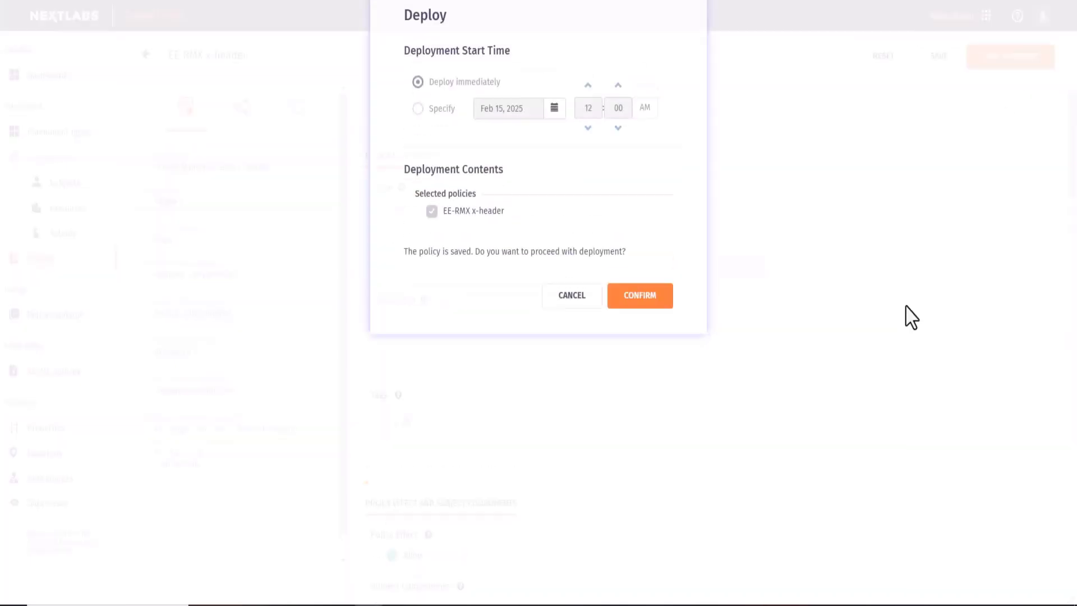
click(660, 335)
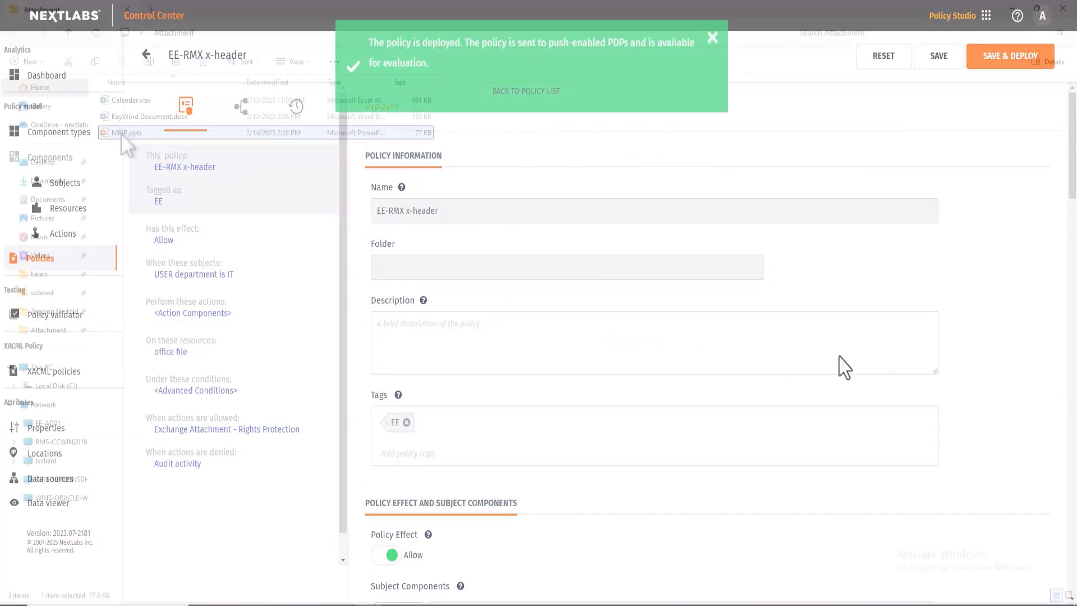
Open MPIP.pptx from the Attachment folder and check its sensitivity label
double_click(121, 132)
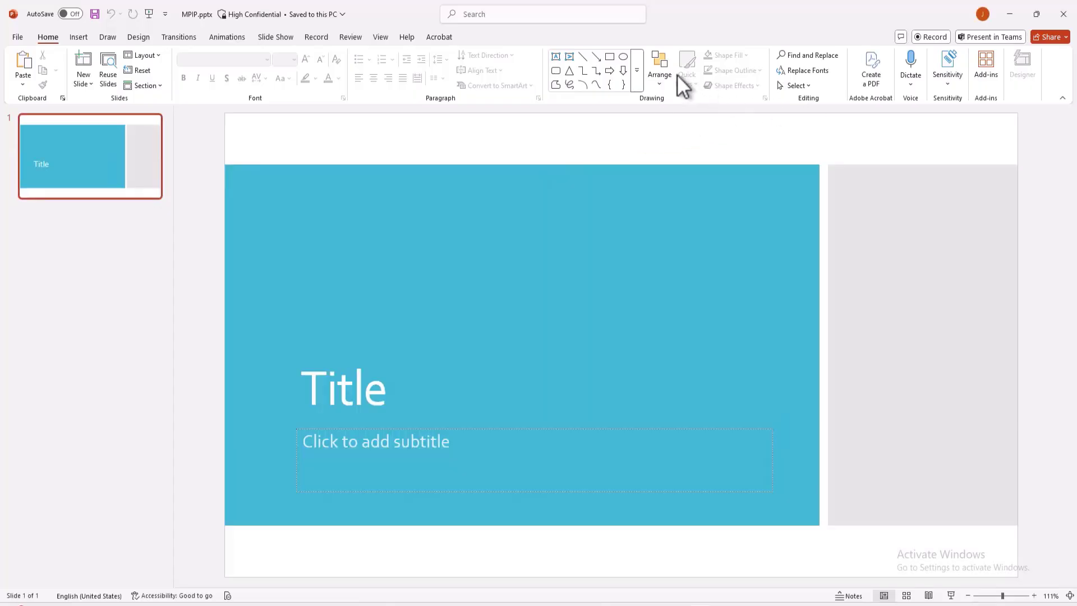
click(950, 82)
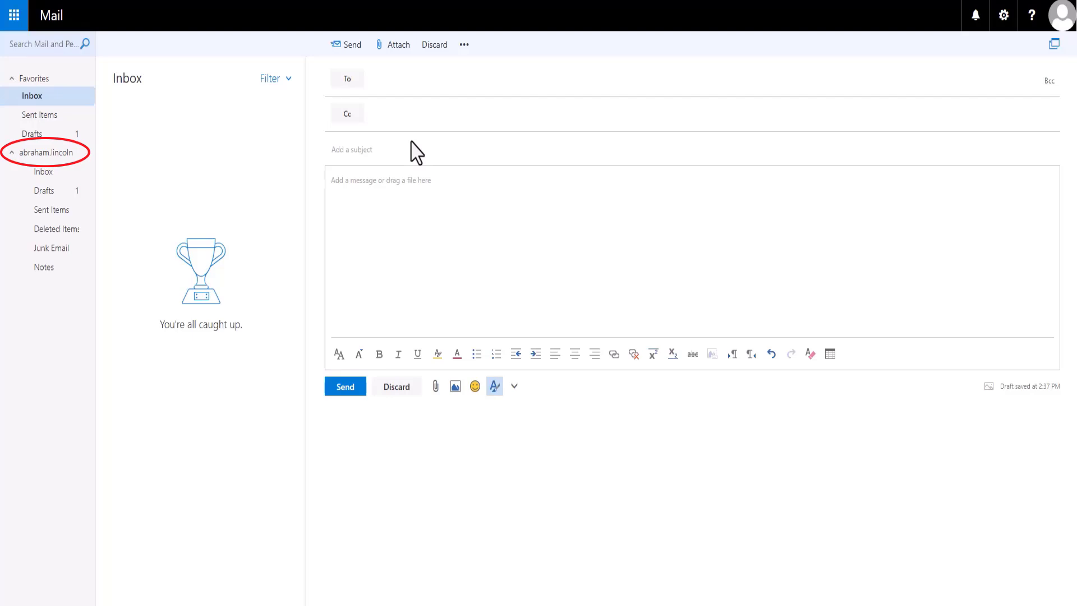
Address the new email to a suggested contact and give it the subject MPIP
click(399, 83)
click(410, 137)
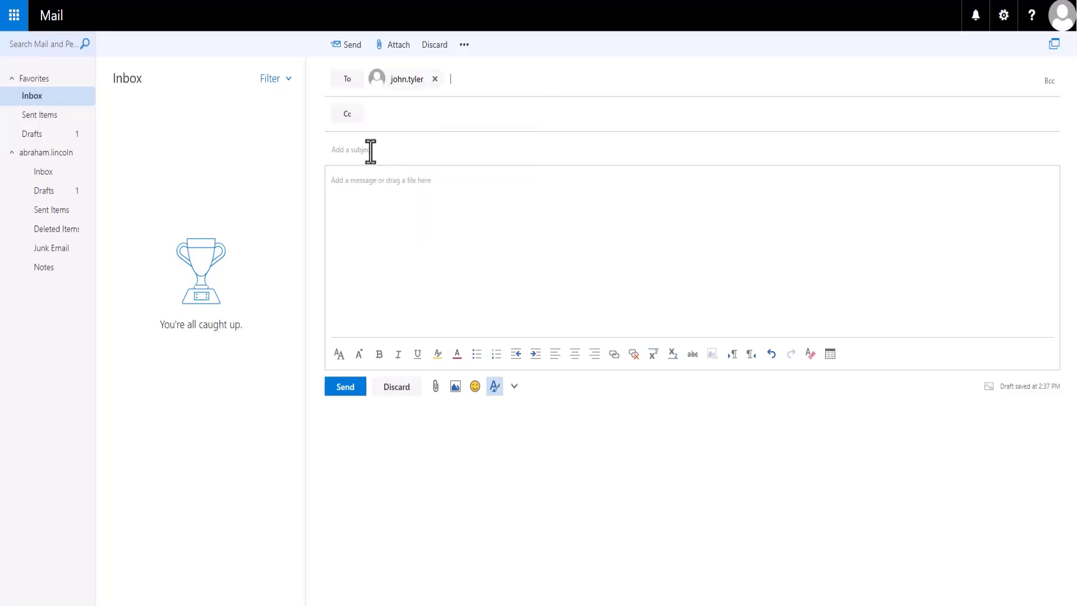
click(370, 150)
text(MPIP)
Write "Hi" followed by "..." on a new line in the message body and attach MPIP.pptx from the Attachment folder
click(419, 220)
text(H)
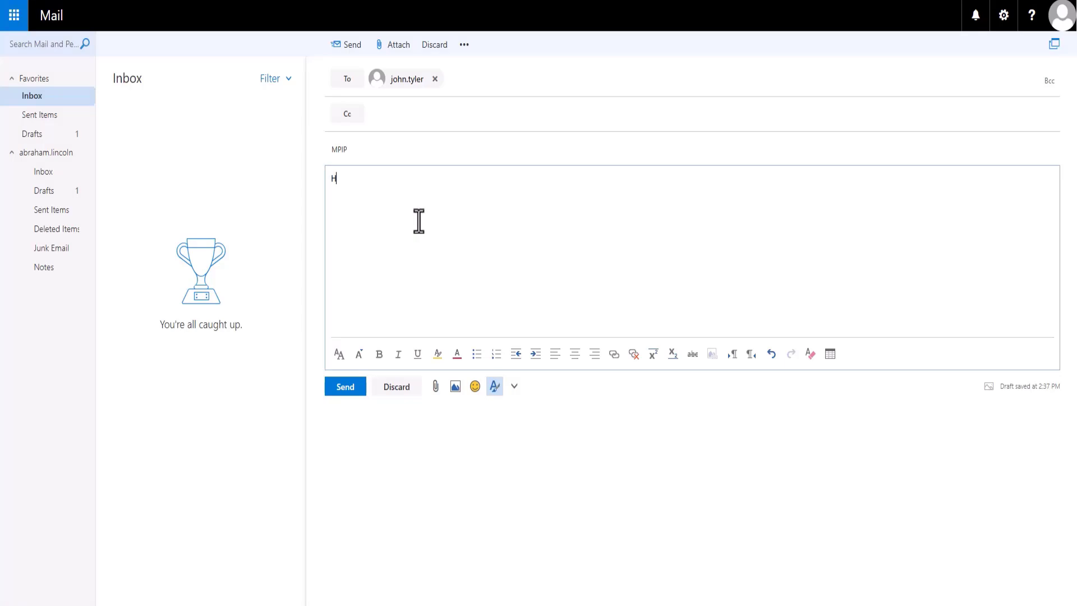
text(i)
key(Return)
text(...)
click(178, 564)
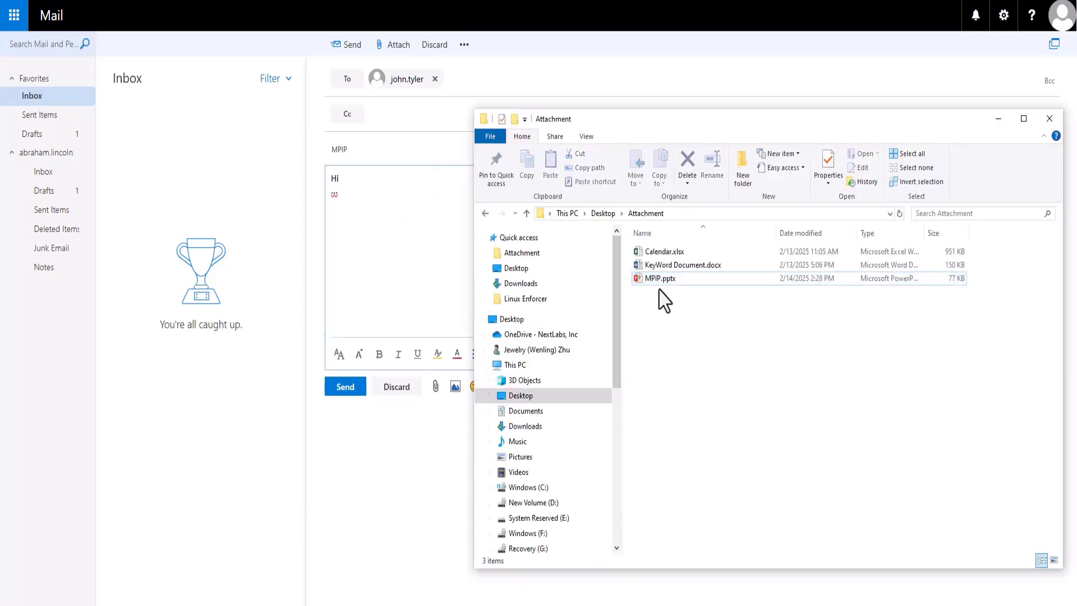
drag(492, 278, 428, 267)
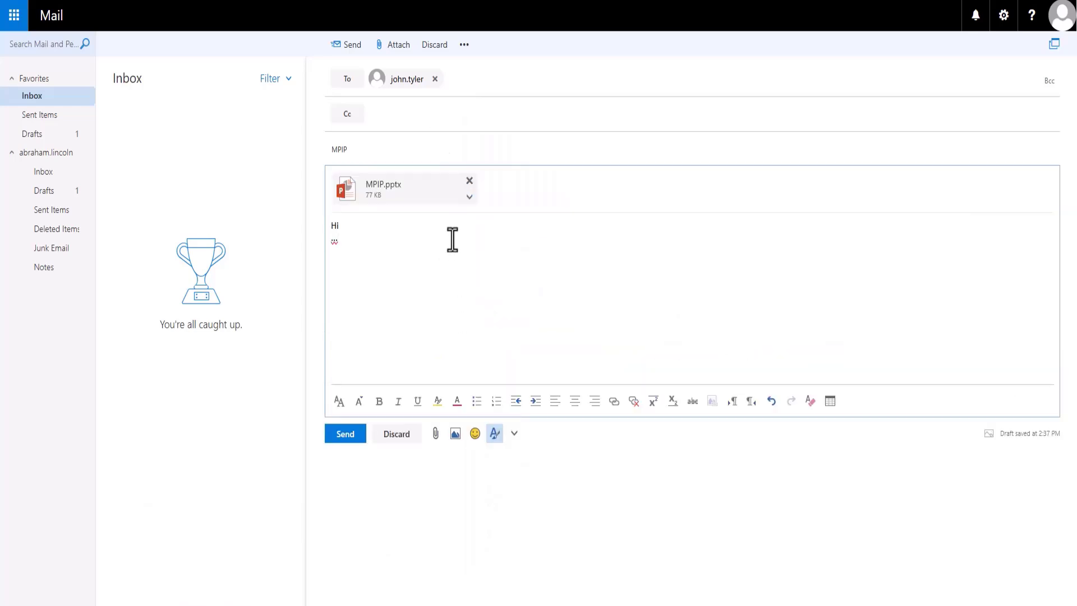
Set the MPIP email's importance to high and send it
click(464, 44)
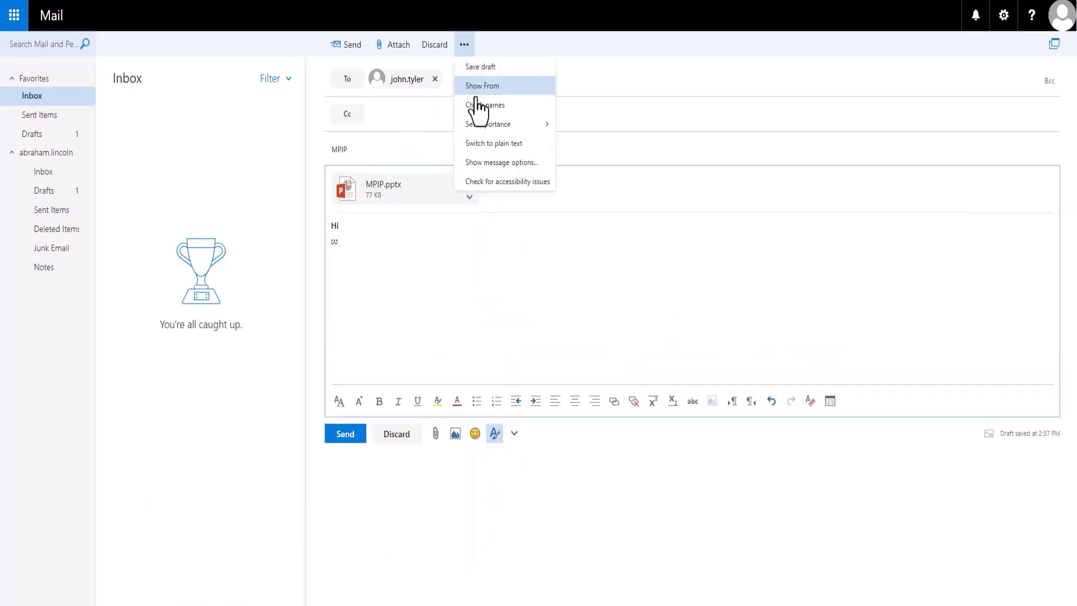
mouse_move(548, 130)
click(584, 127)
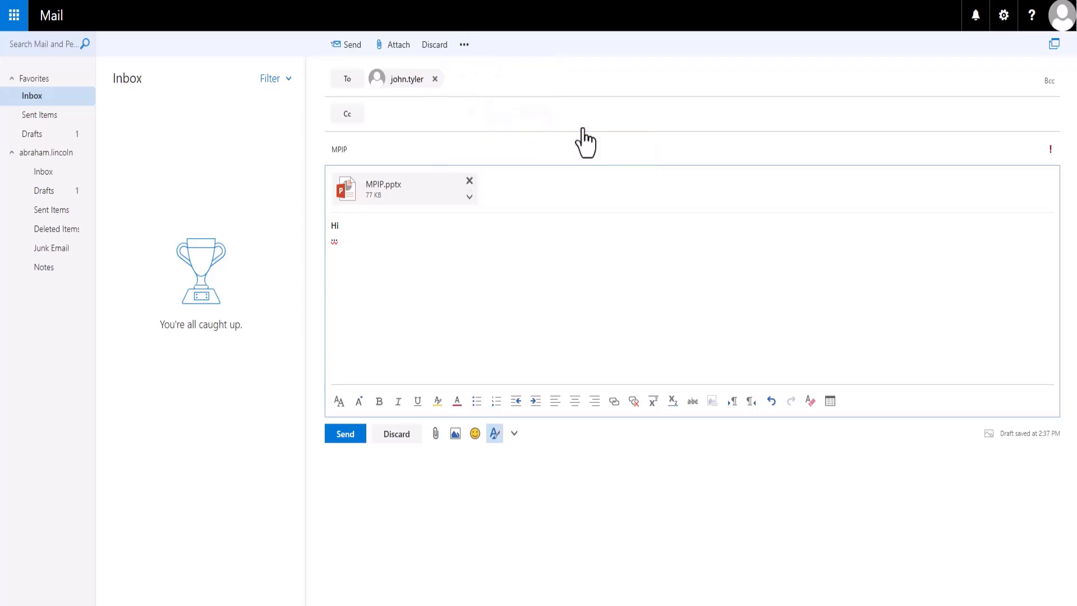
click(353, 438)
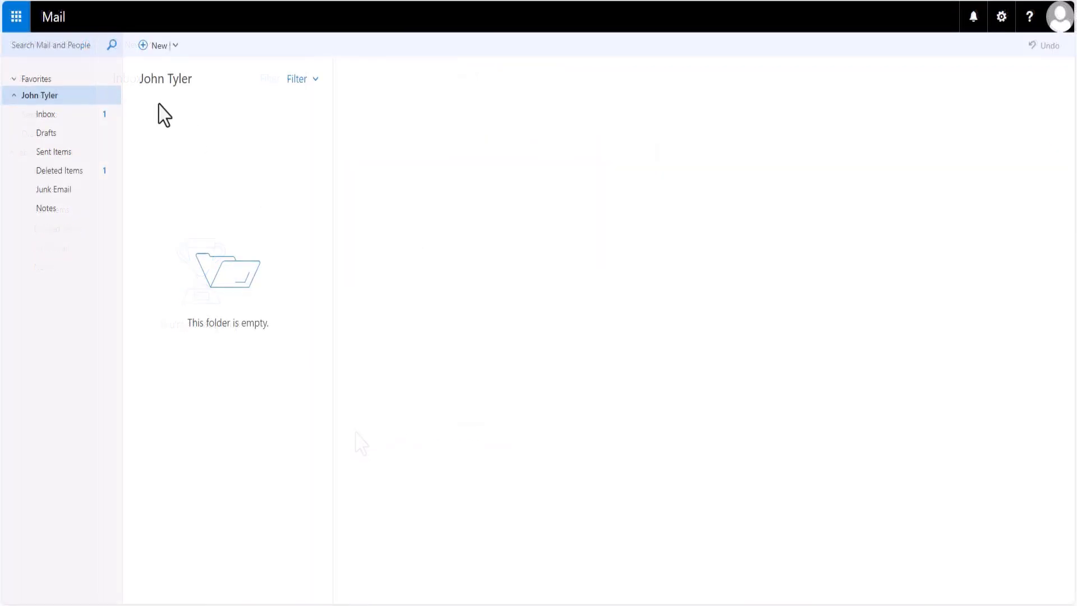
Open the received mpip email in the inbox and download its MPIP.pptx.nxl attachment
click(58, 116)
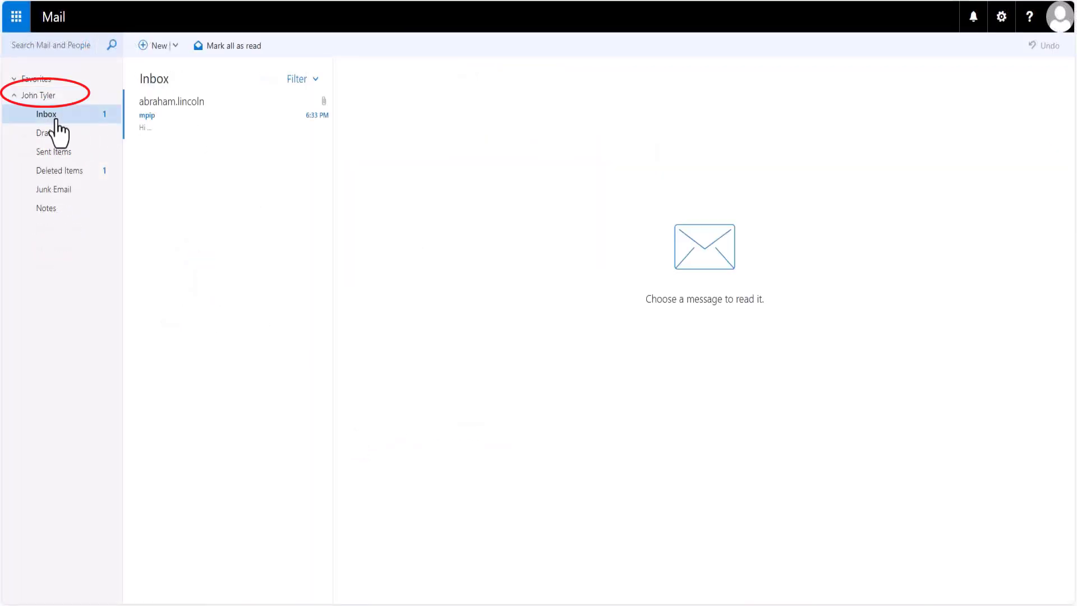
click(188, 119)
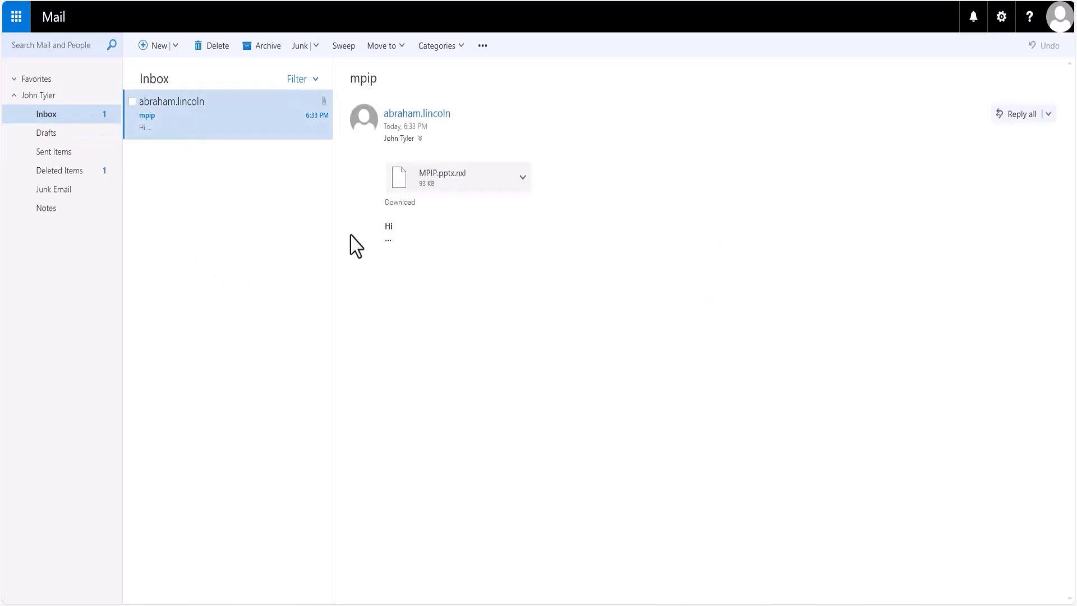
click(520, 180)
click(510, 209)
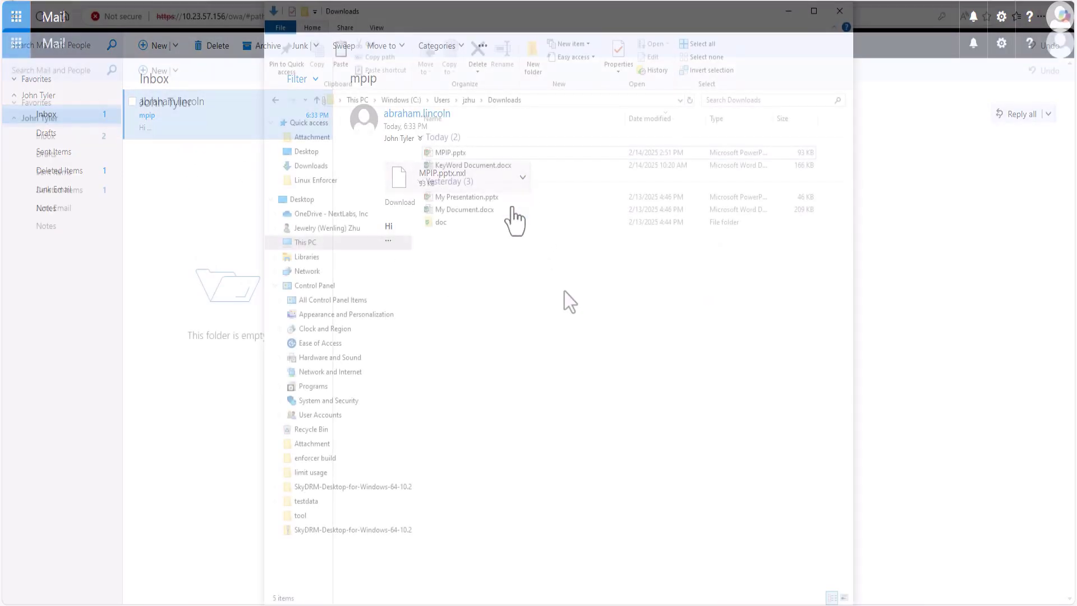
View the SkyDRM file info of the downloaded MPIP.pptx in the Downloads folder
right_click(446, 153)
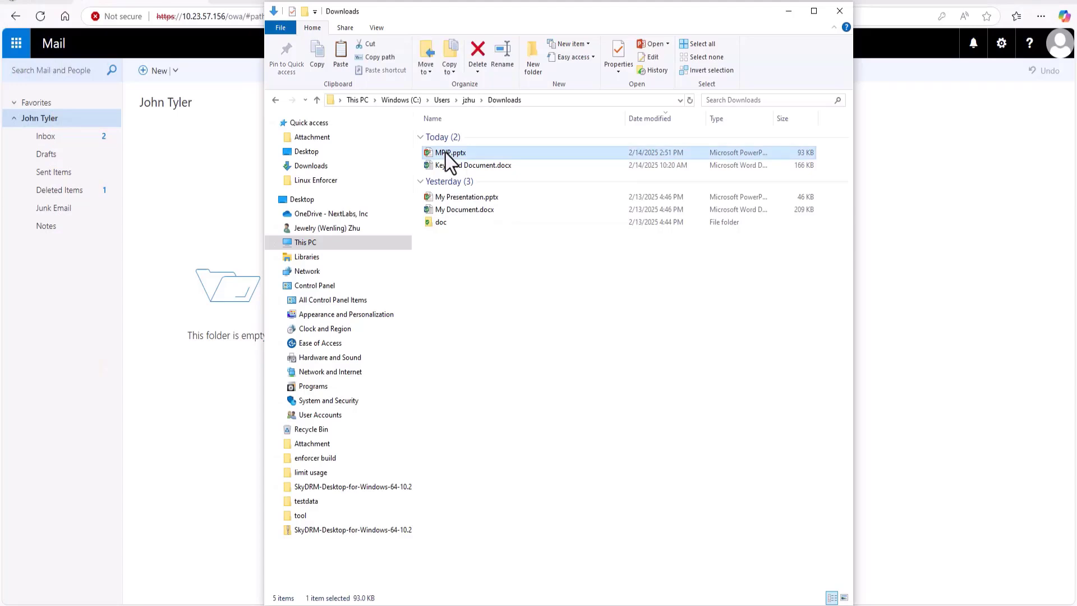
mouse_move(496, 310)
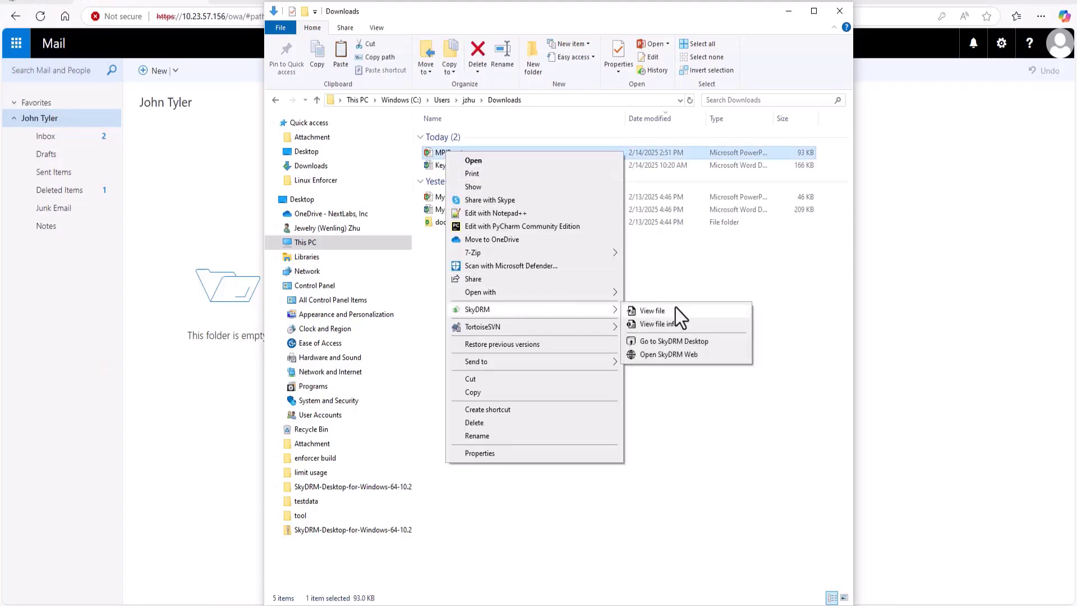
click(682, 328)
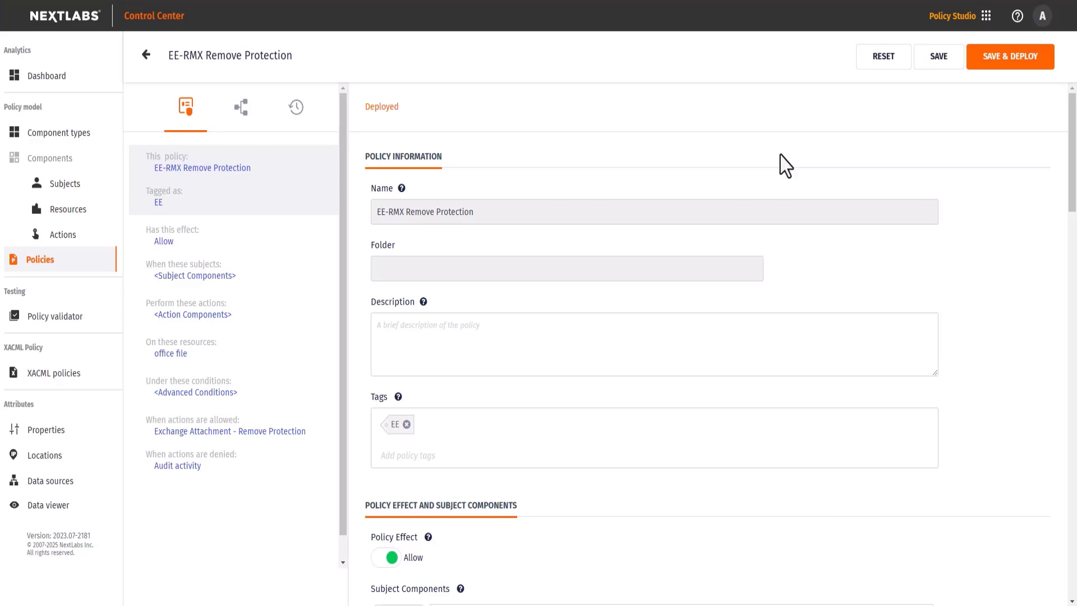
Review the office file resource component used in the EE-RMX Remove Protection policy and close its details
scroll(620, 400, down, 8)
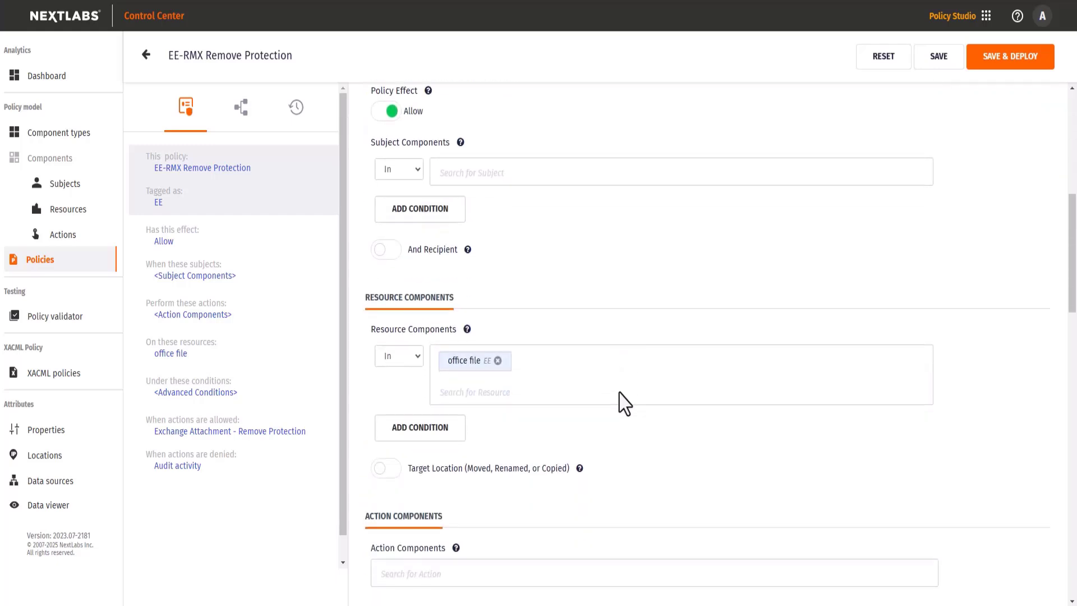
scroll(624, 403, down, 1)
click(477, 307)
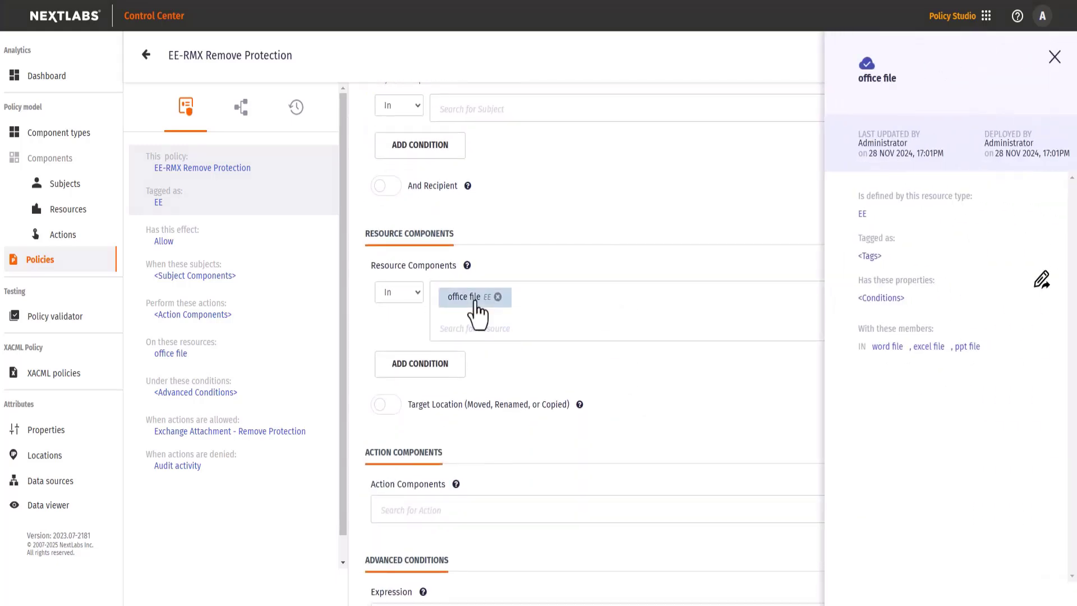
click(673, 402)
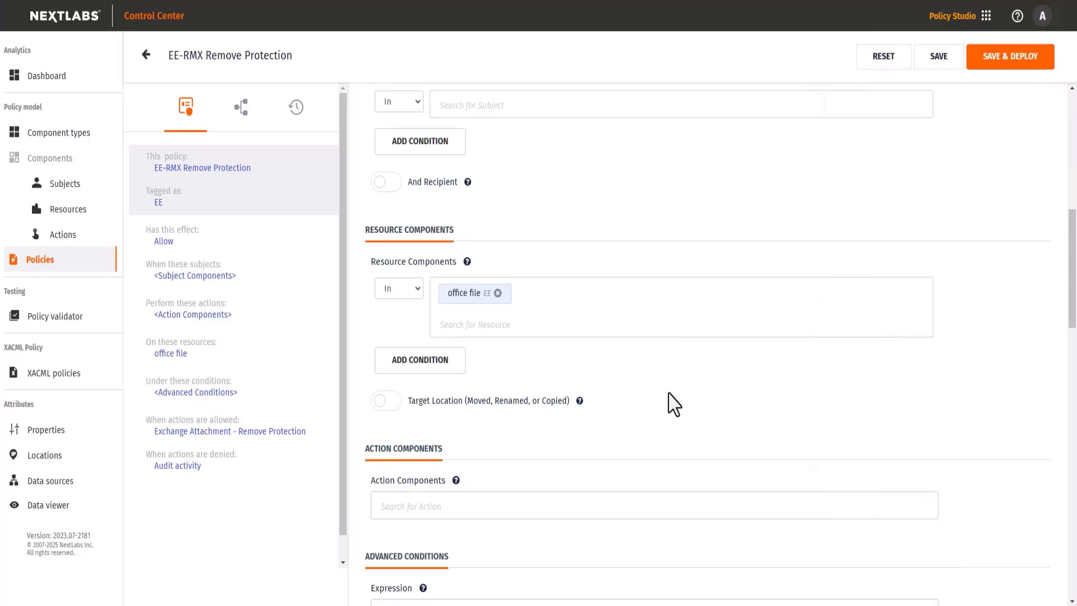
Set the Exchange Attachment - Remove Protection obligation's required sender permission to Extract, then save and deploy the policy immediately
scroll(673, 403, down, 15)
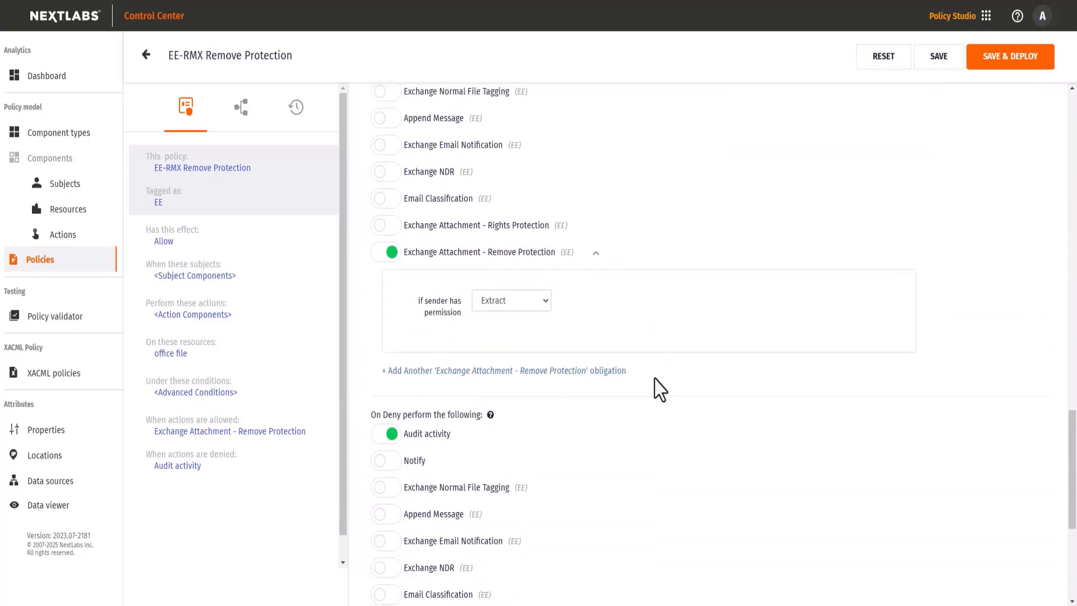
click(547, 307)
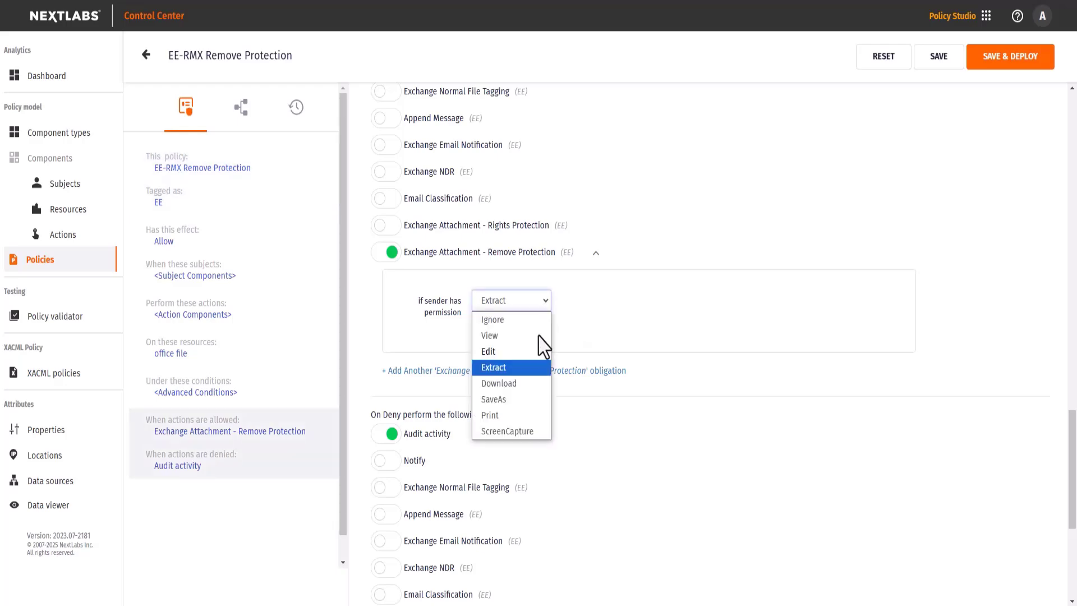
click(534, 364)
click(1034, 59)
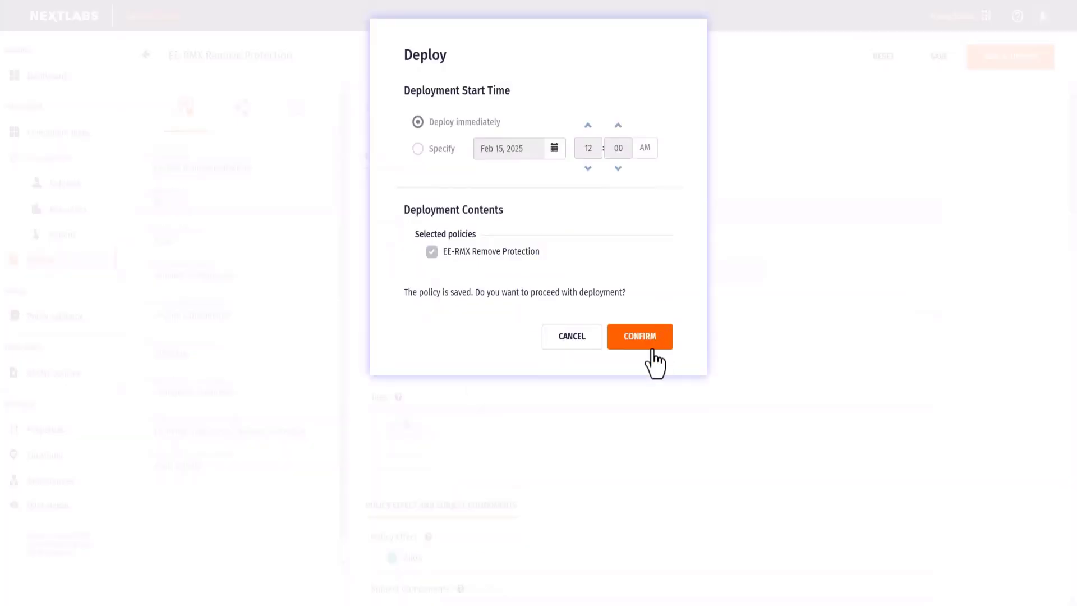
click(644, 338)
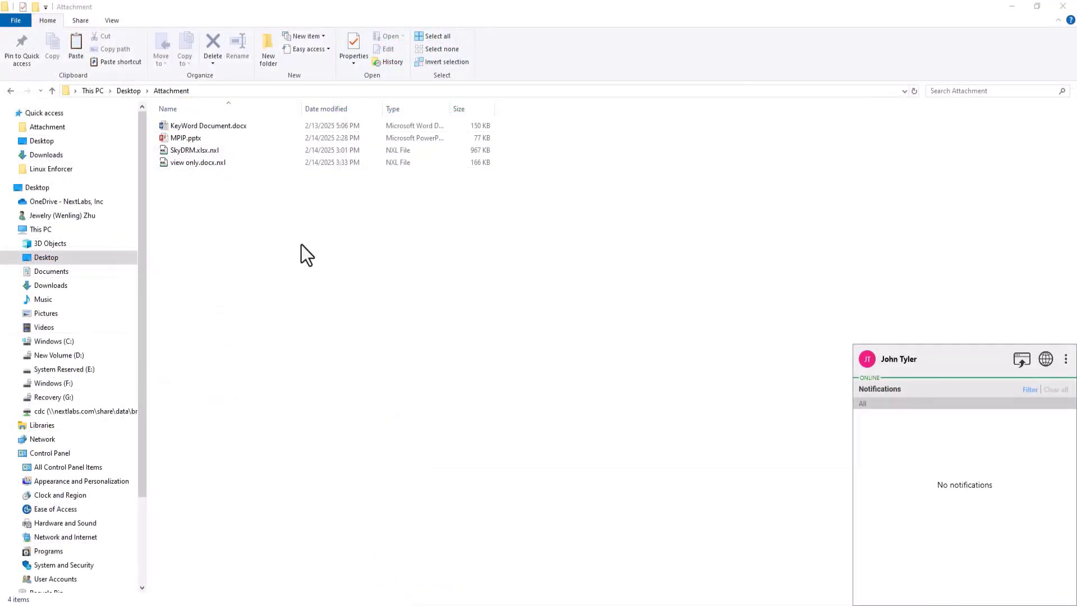
Check the SkyDRM permissions of SkyDRM.xlsx.nxl in the Attachment folder and close the file info
right_click(199, 152)
mouse_move(235, 280)
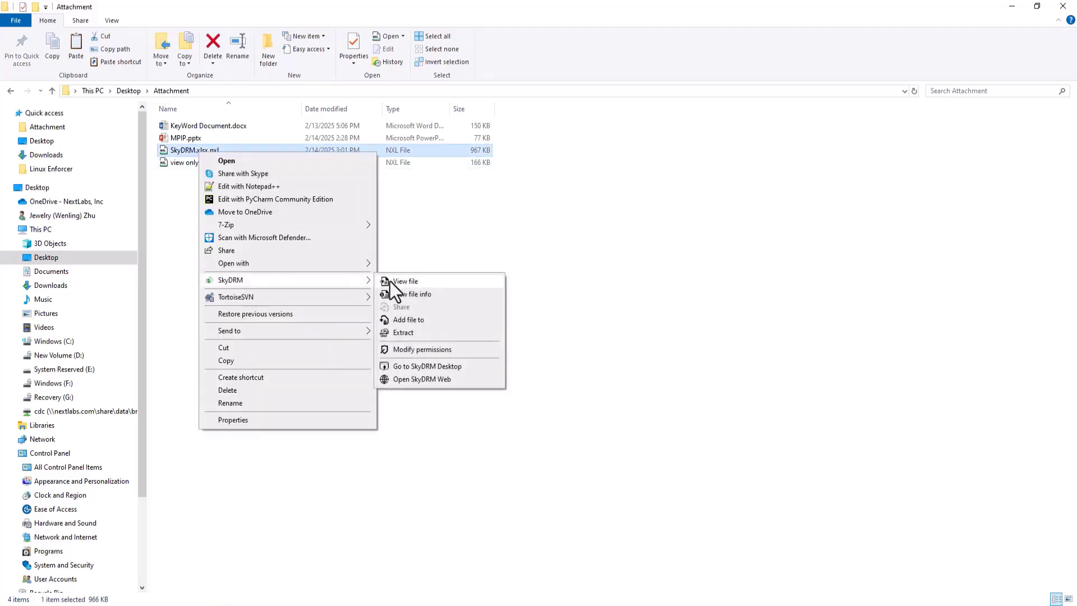
click(392, 282)
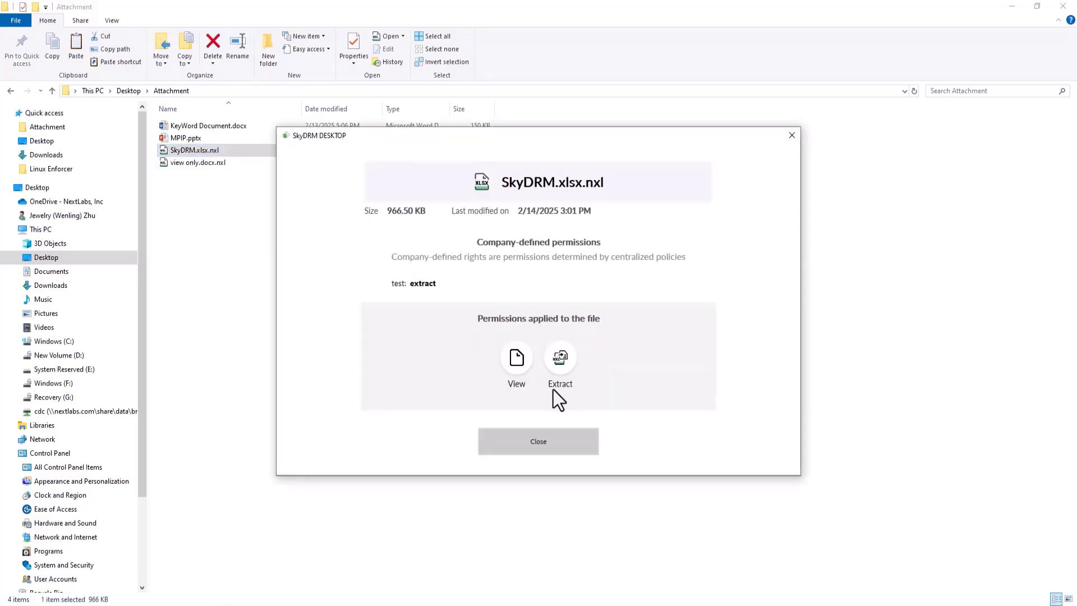
click(564, 440)
Check the SkyDRM permissions of view only.docx.nxl in the Attachment folder and close the file info
click(194, 163)
right_click(189, 163)
mouse_move(248, 296)
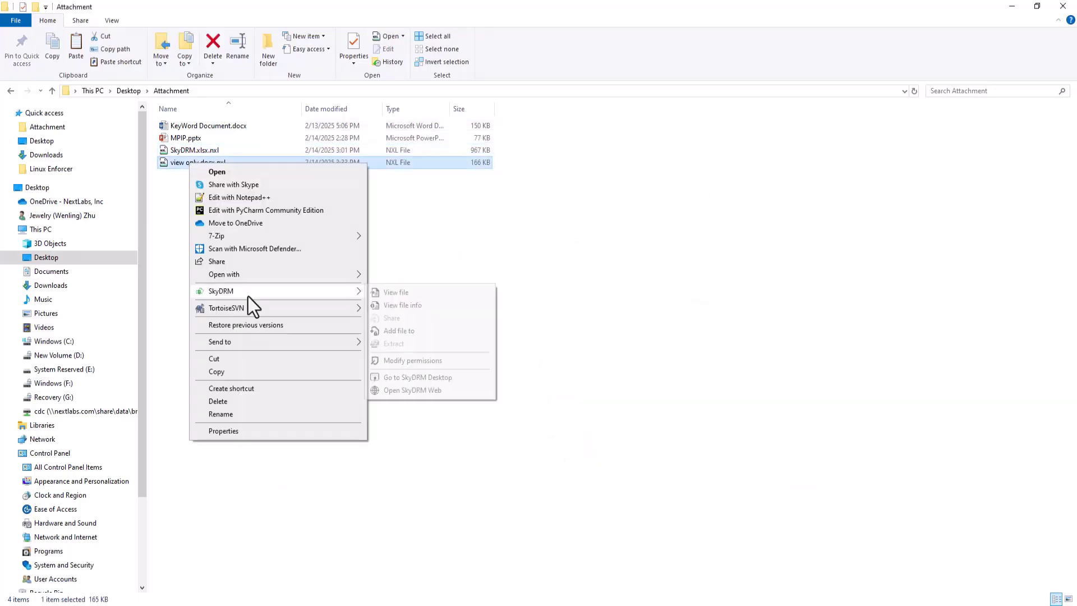
click(408, 307)
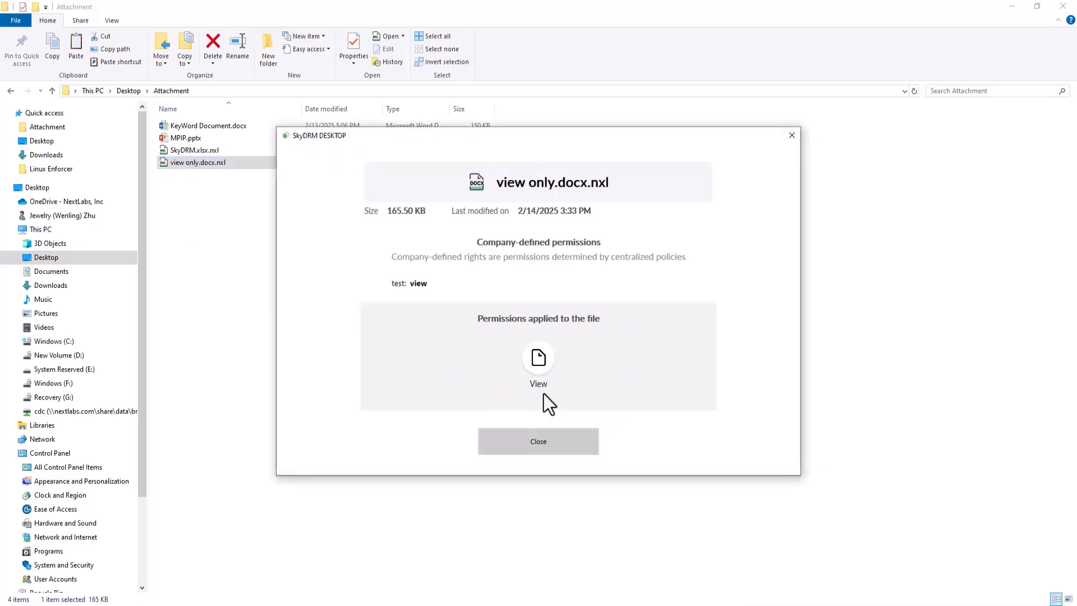
click(548, 448)
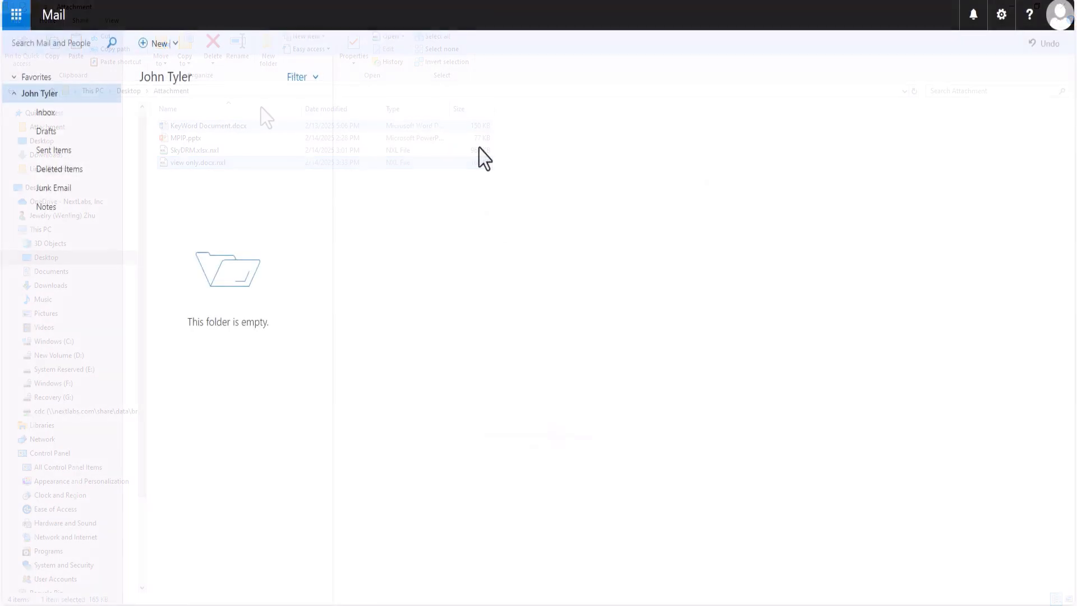
Create a new email addressed to a suggested contact with the subject Remove
click(145, 44)
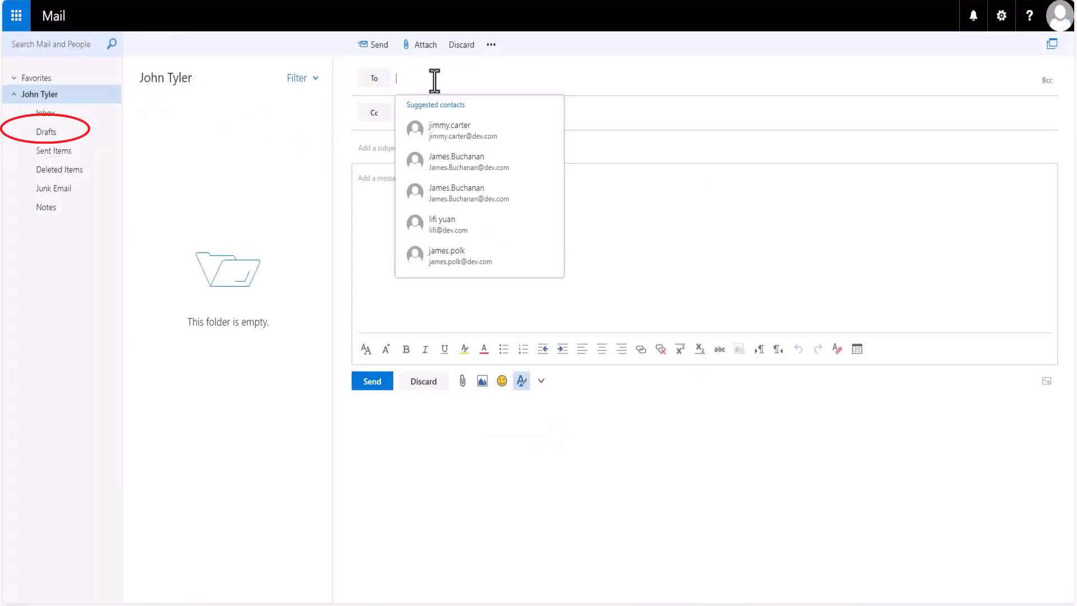
text(jam)
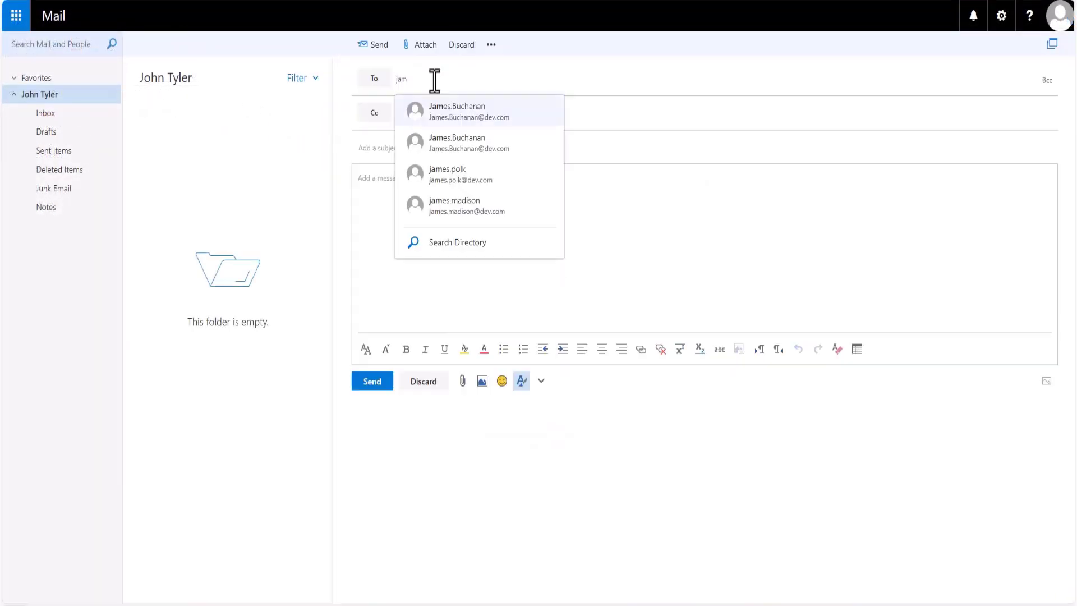
click(460, 207)
click(409, 147)
text(Remove)
Write "Hi" and "..." on separate lines, attach view only.docx.nxl and SkyDRM.xlsx.nxl from the Attachment folder, and send the email
click(437, 204)
text(Hi)
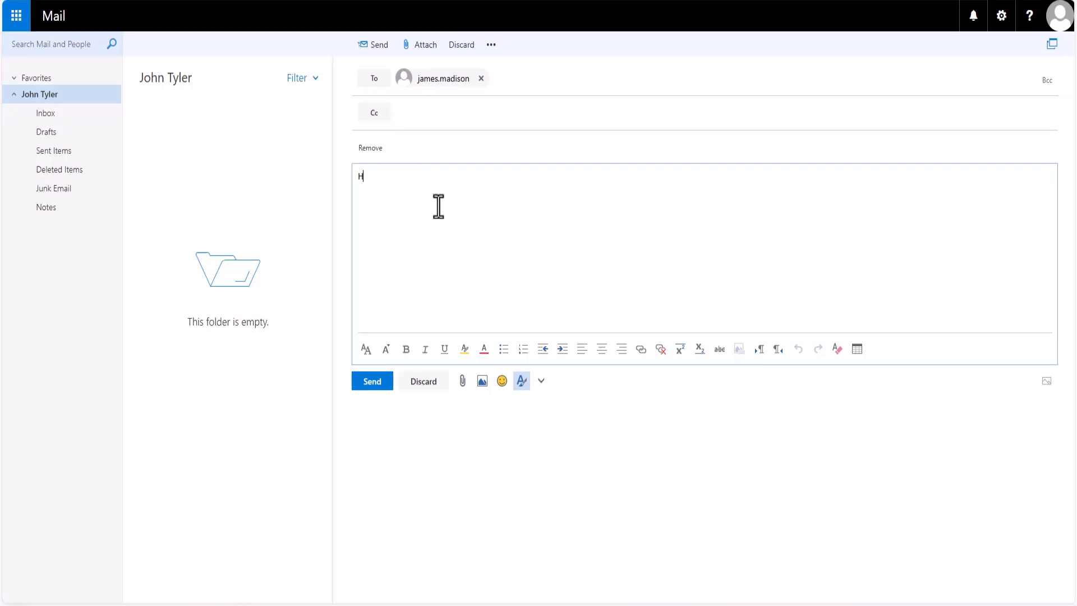
key(Return)
text(...)
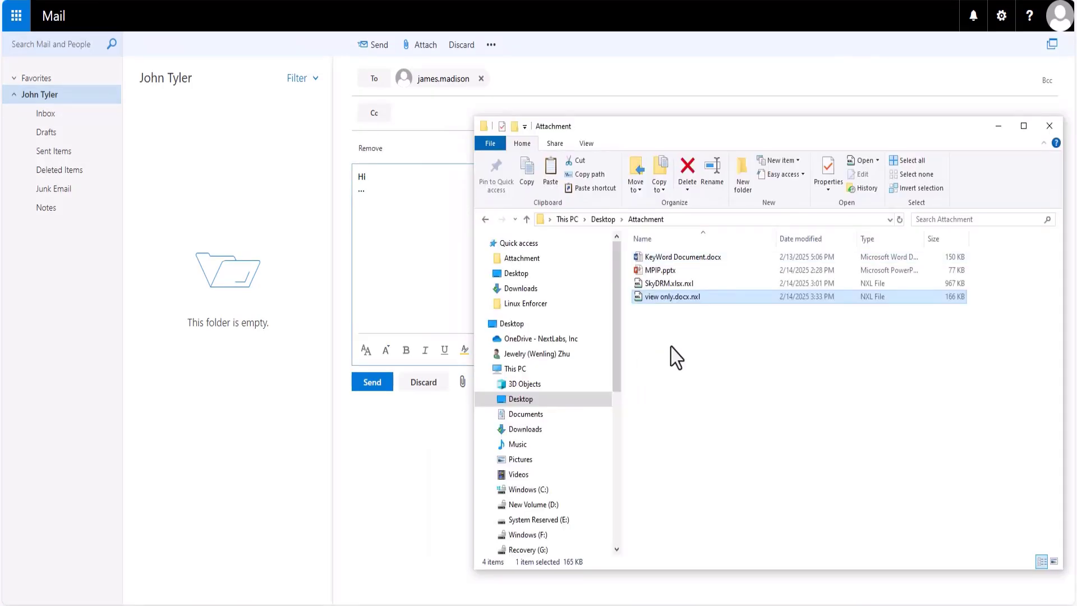
drag(672, 296, 447, 297)
ctrl+click(669, 283)
click(372, 429)
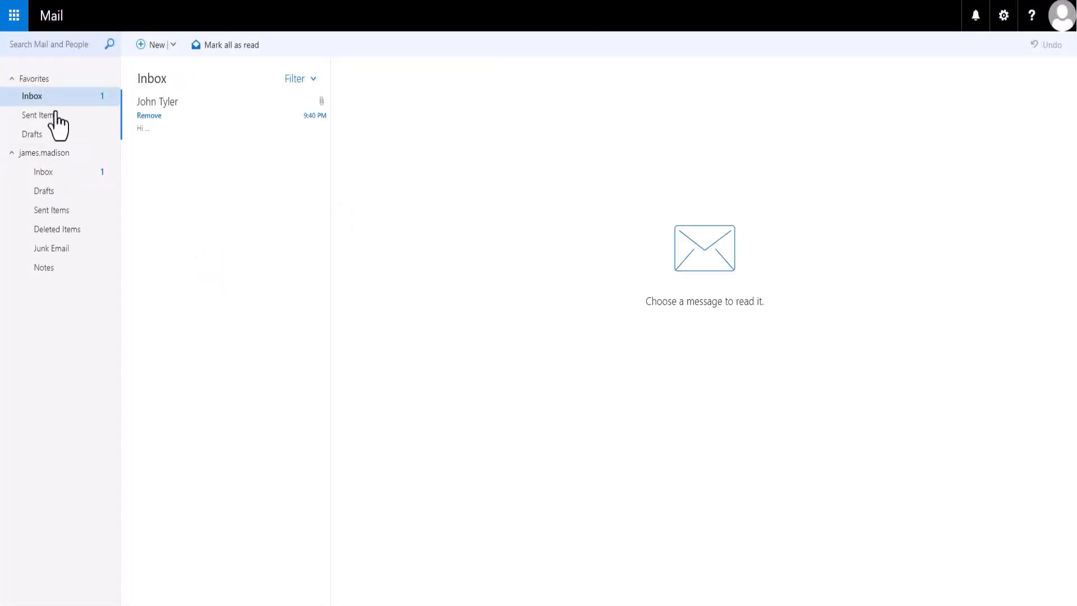
Open the received Remove email in the recipient's inbox and download the view only.docx.nxl and SkyDRM.xlsx attachments
click(205, 121)
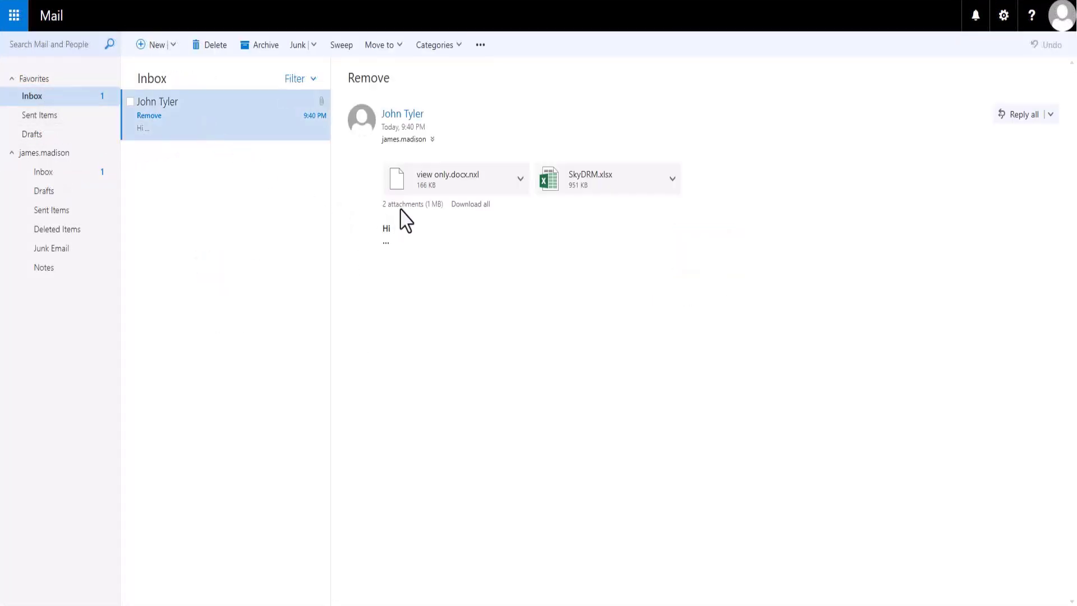
click(520, 178)
click(498, 221)
click(672, 179)
click(650, 213)
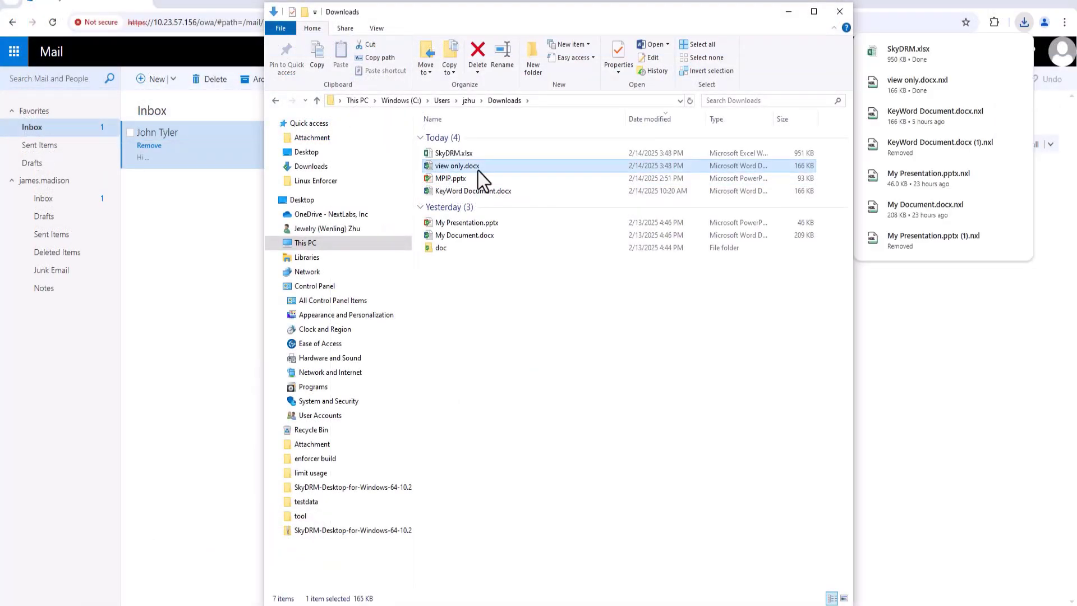
Check the SkyDRM permissions of the downloaded view only.docx and close the file info
right_click(479, 171)
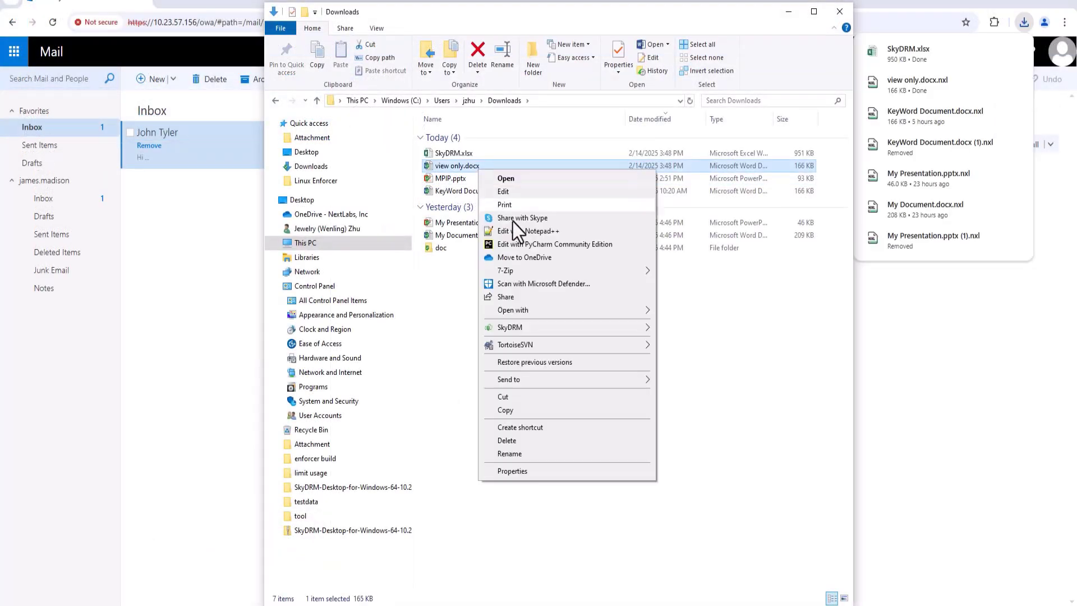
click(688, 347)
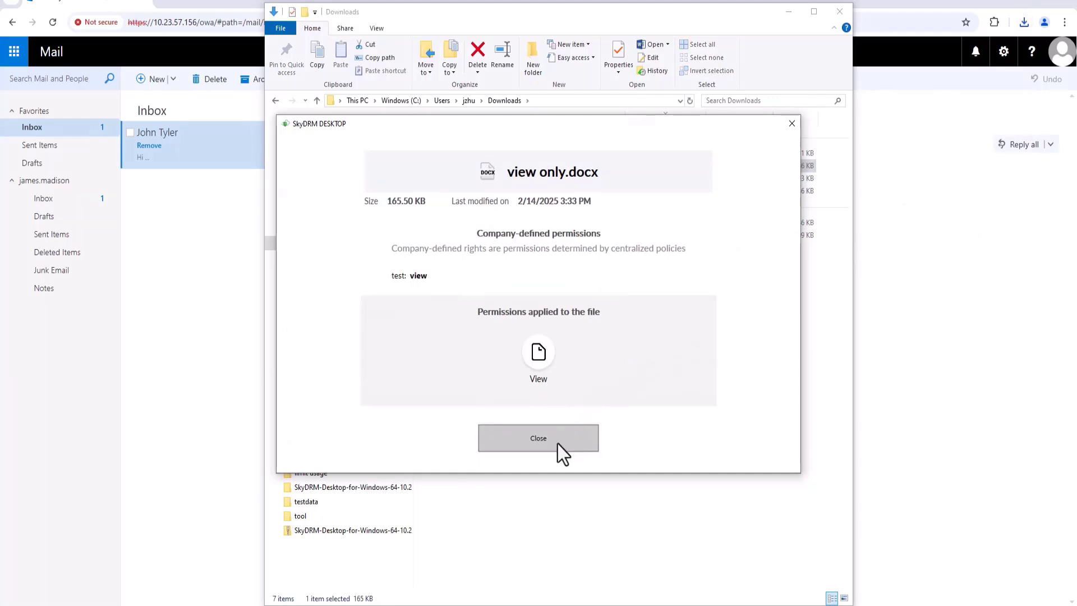
click(557, 443)
Check which SkyDRM options are offered for the downloaded SkyDRM.xlsx to verify its protection status
right_click(453, 155)
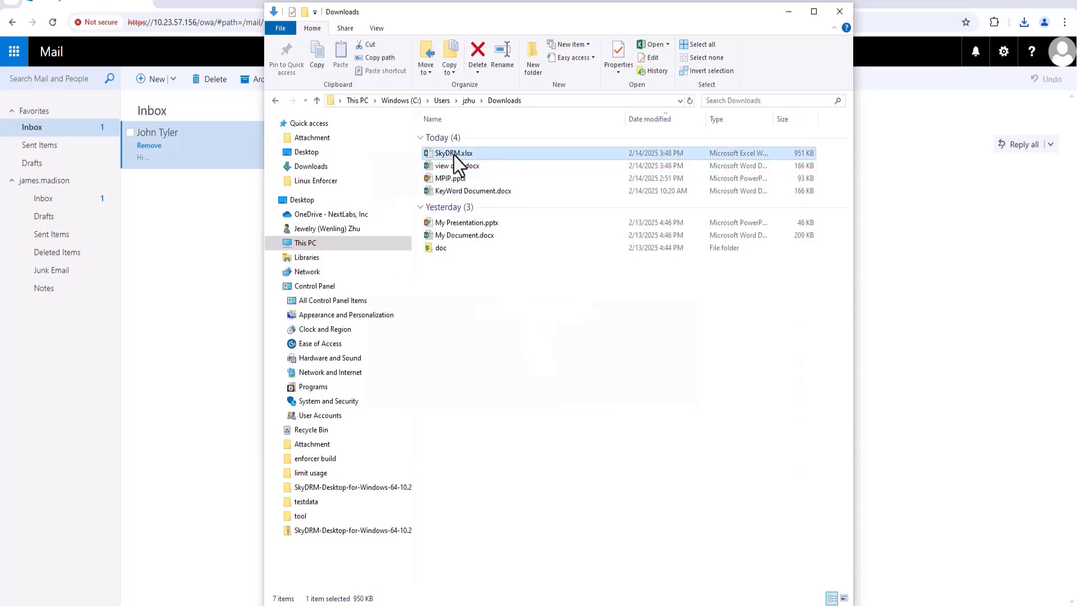
mouse_move(523, 317)
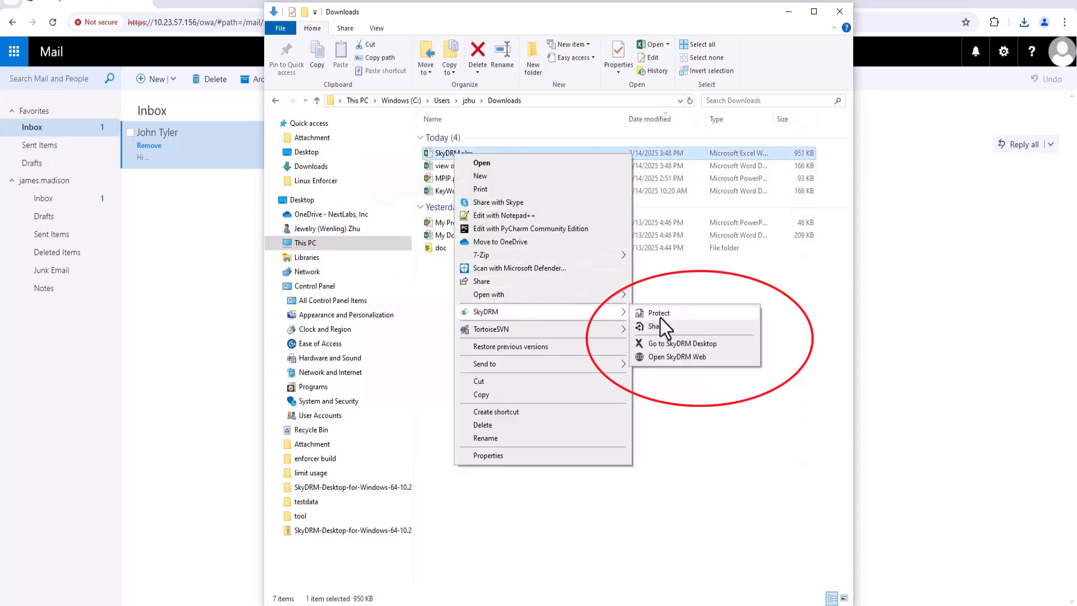